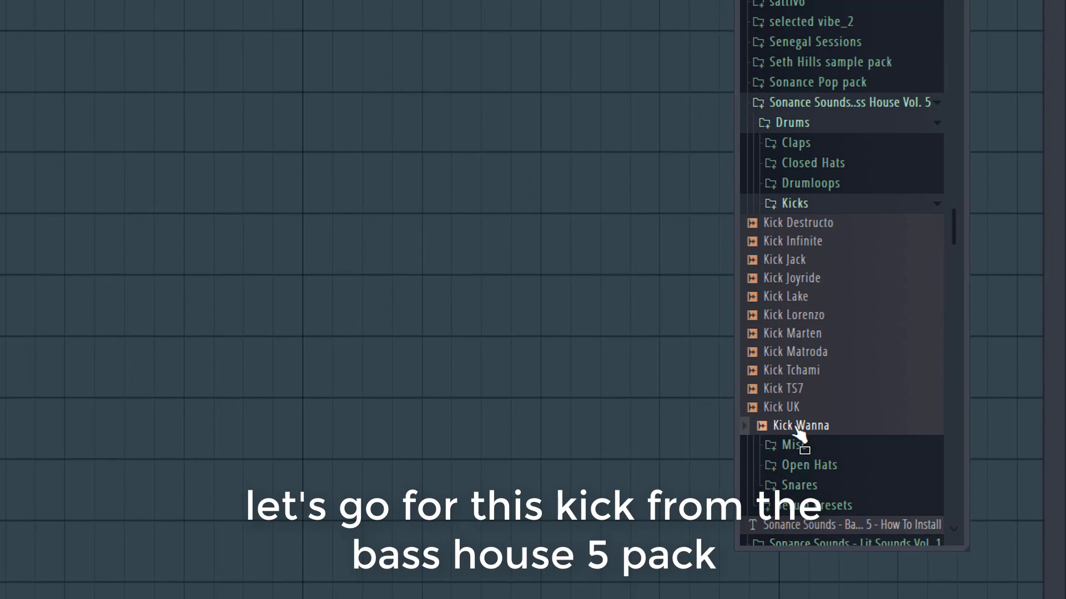
- Place the Kick Wanna sample on Track 2 and Clap Jack the house on Track 3 from the Bass House Vol. 5 drums
{"action": "left_click_drag", "start_coordinate": [797, 427], "coordinate": [592, 344]}
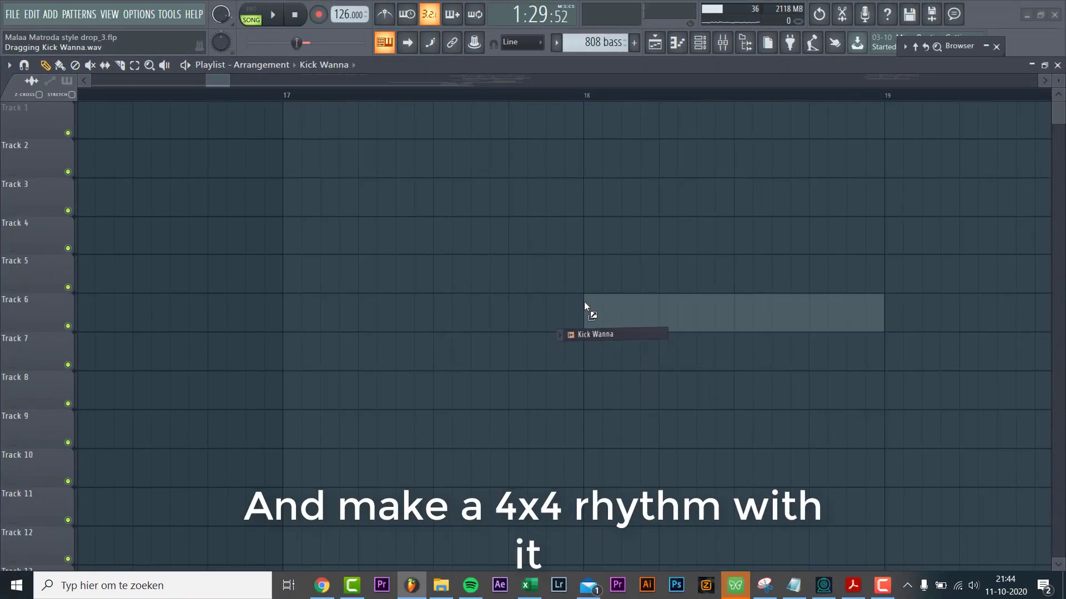
{"action": "left_click_drag", "start_coordinate": [584, 301], "coordinate": [321, 219]}
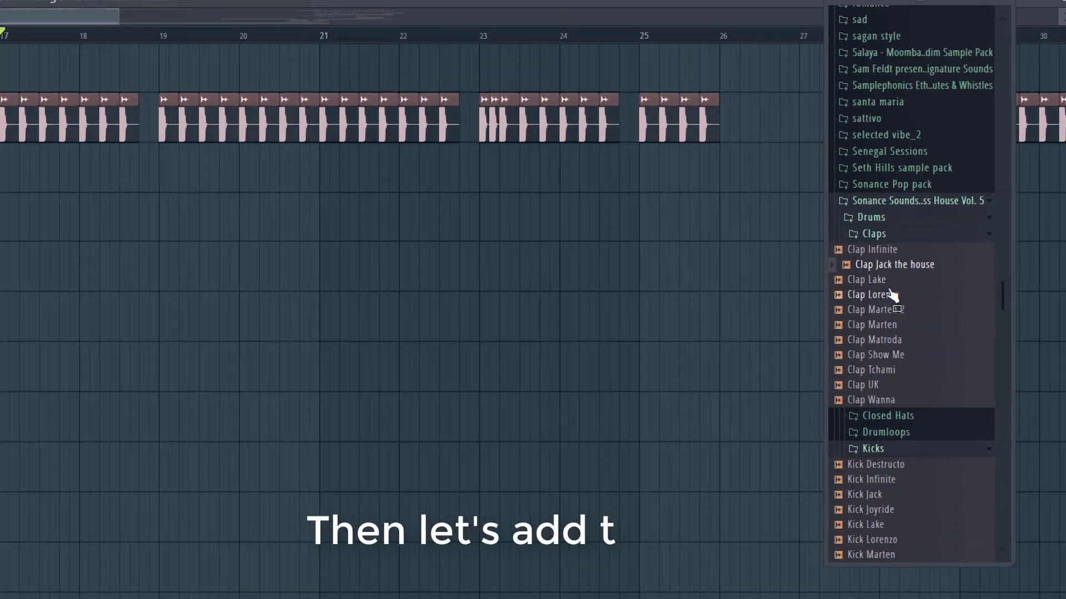
{"action": "left_click_drag", "start_coordinate": [862, 296], "coordinate": [872, 309]}
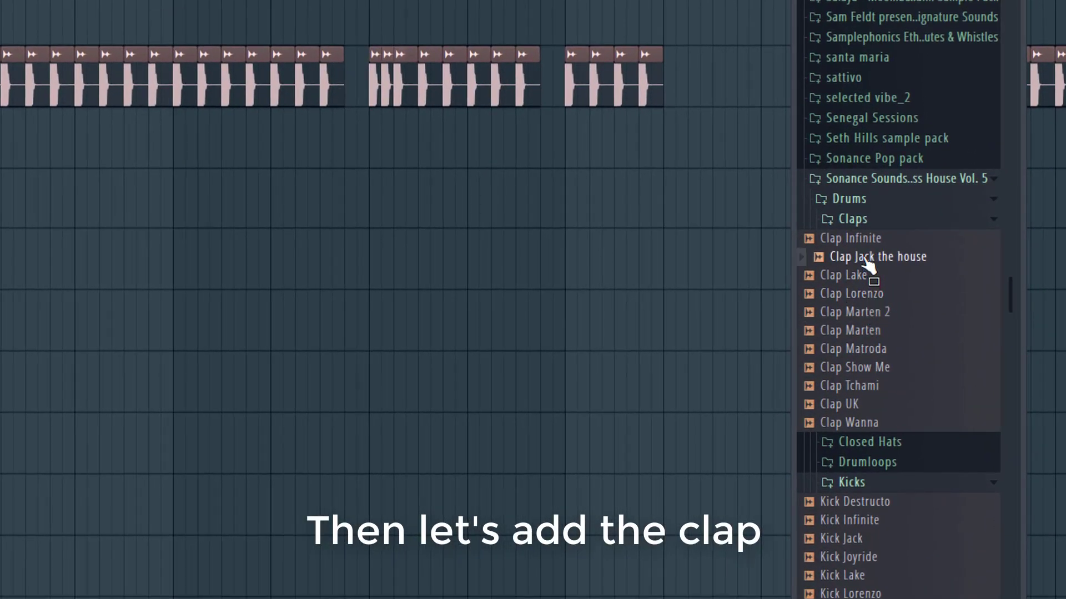
{"action": "left_click_drag", "start_coordinate": [867, 265], "coordinate": [188, 205]}
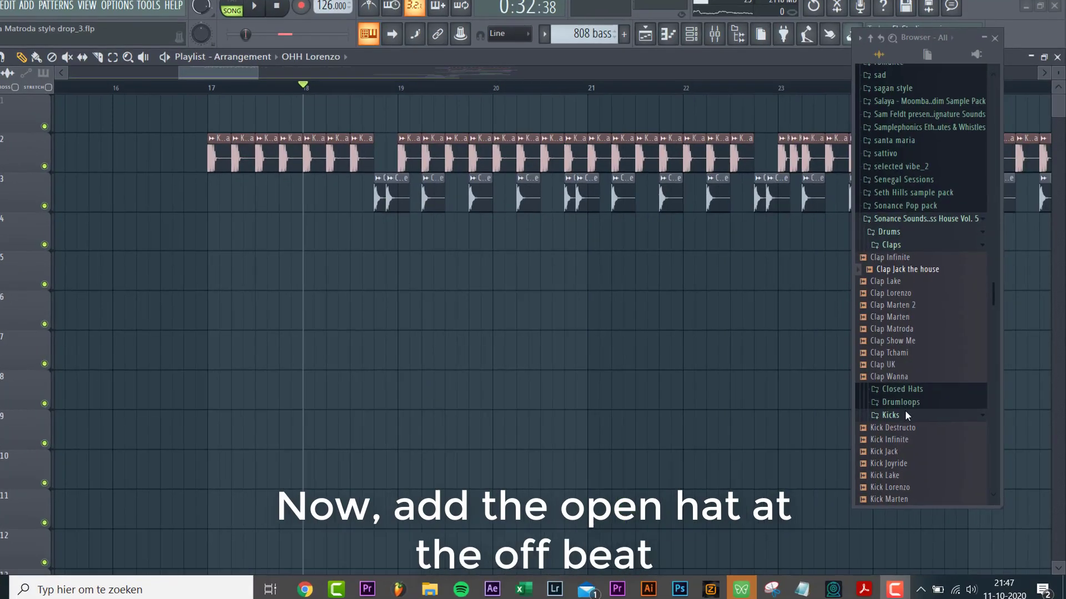
- Add the OHH Lorenzo open hat on Track 4, placing copies on the off-beats from bar 19, and play it back
{"action": "left_click", "coordinate": [904, 413]}
{"action": "left_click", "coordinate": [858, 451]}
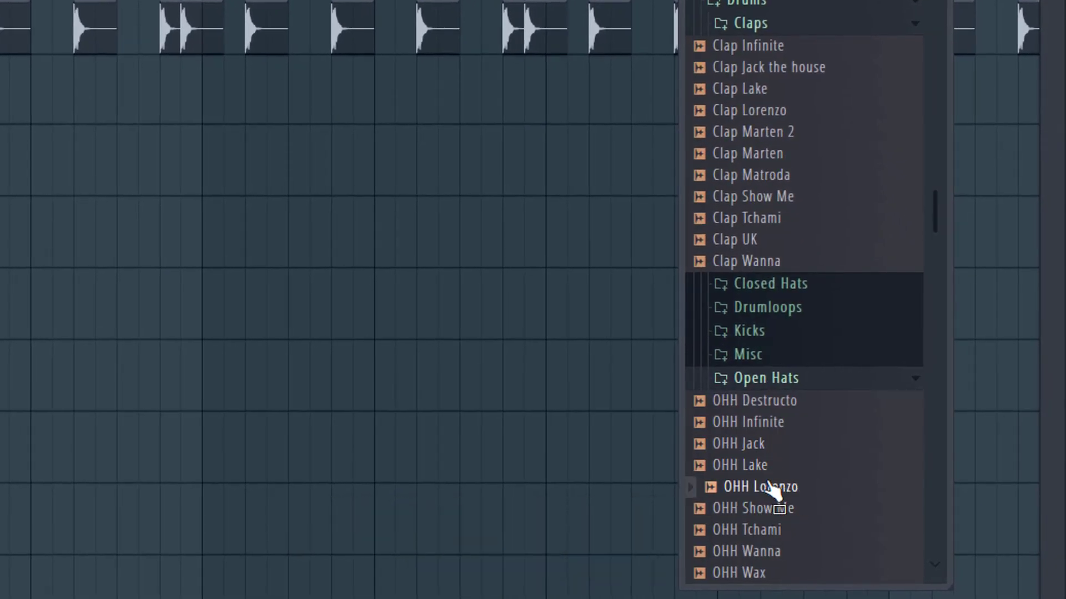
{"action": "left_click_drag", "start_coordinate": [769, 487], "coordinate": [431, 234]}
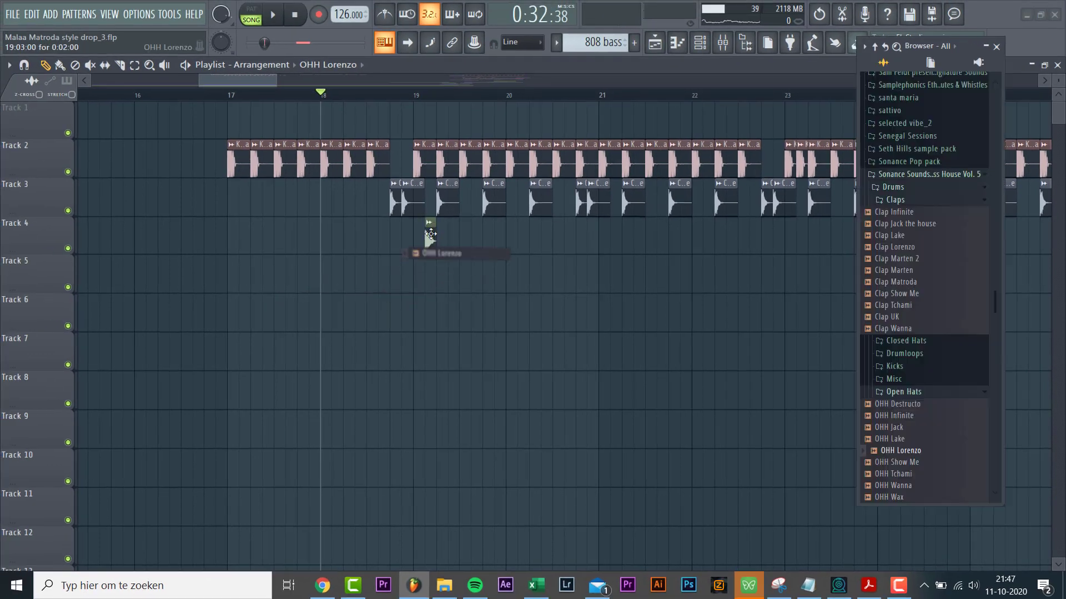
{"action": "scroll", "coordinate": [430, 234], "scroll_direction": "up", "scroll_amount": 2, "text": "ctrl"}
{"action": "left_click", "coordinate": [430, 237]}
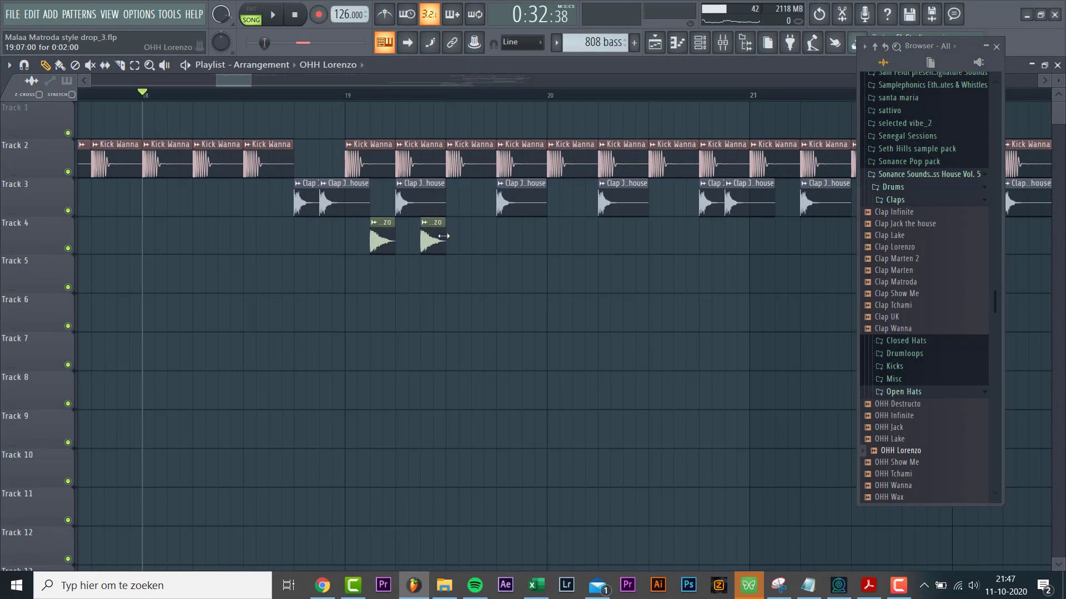
{"action": "key", "text": "space"}
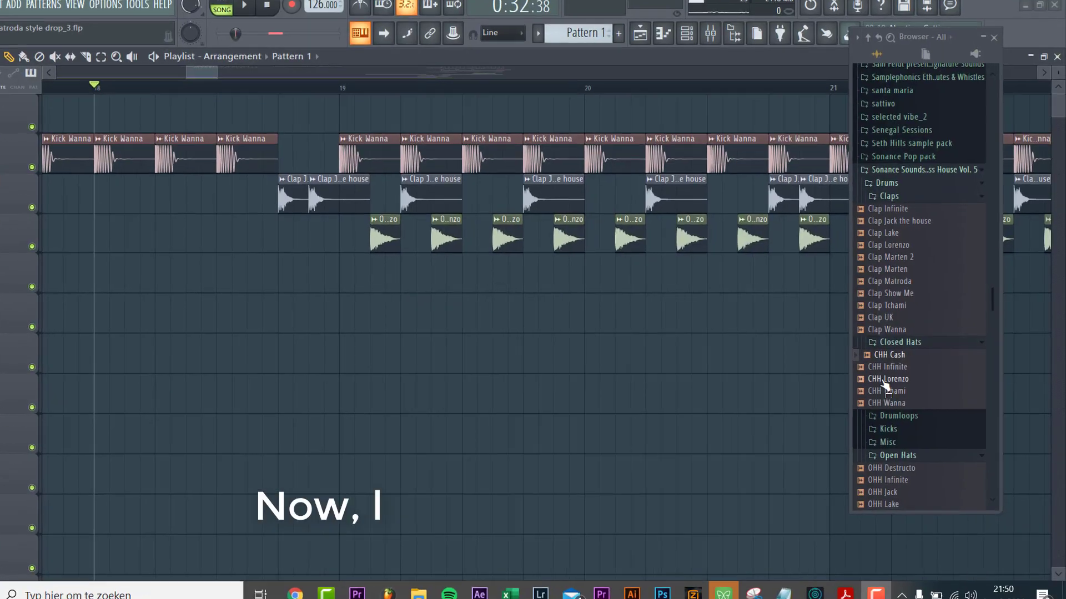
- Audition the pack's closed hats and quantize the CHH Cash C5 note in Pattern 1 with the mpc60 70% template
{"action": "left_click", "coordinate": [883, 381]}
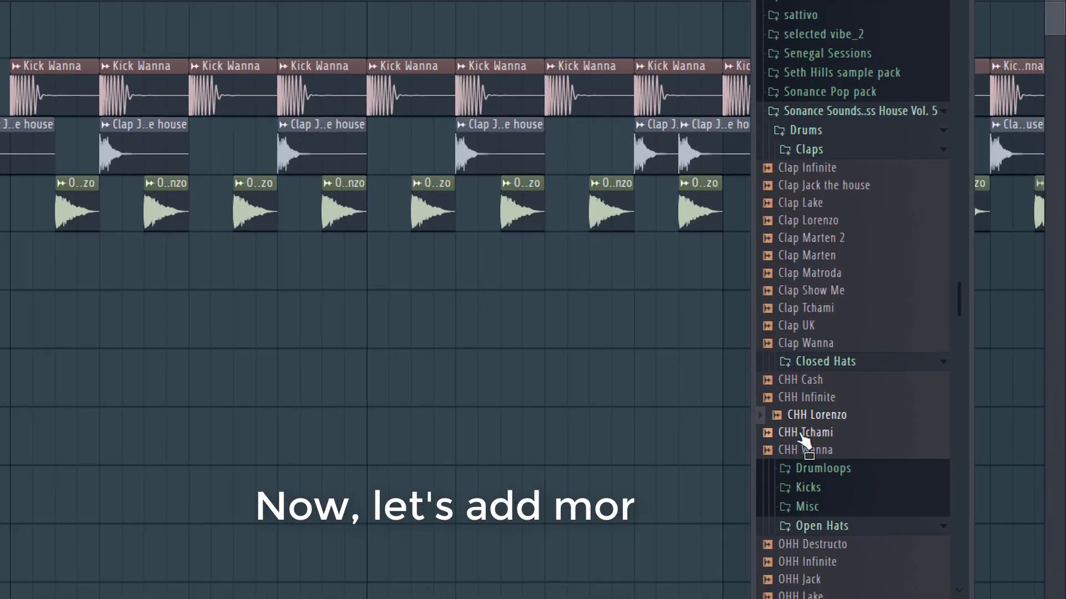
{"action": "left_click", "coordinate": [886, 392]}
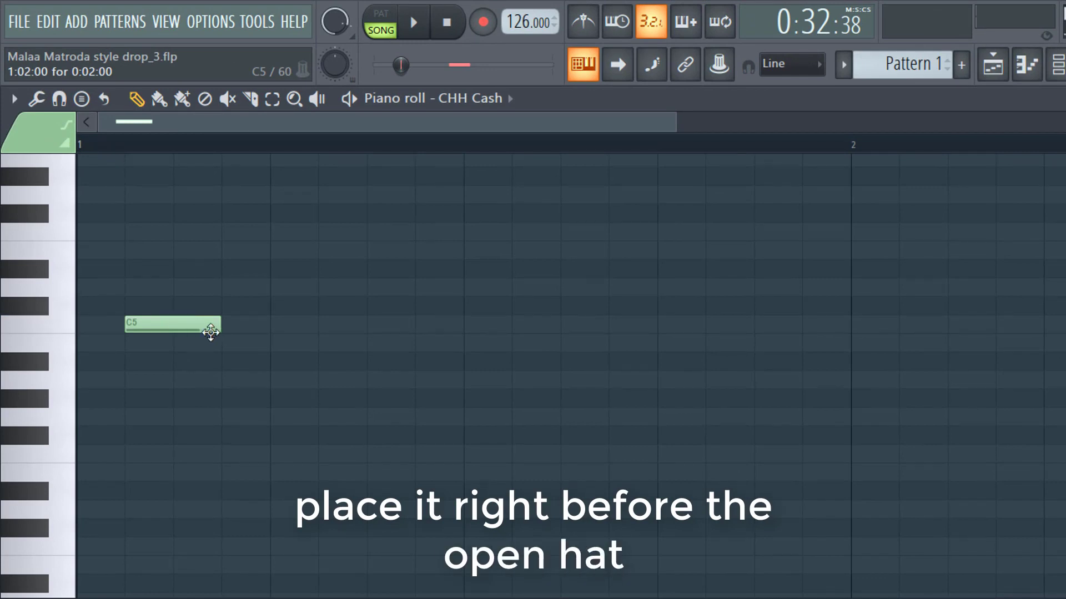
{"action": "key", "text": "alt+q"}
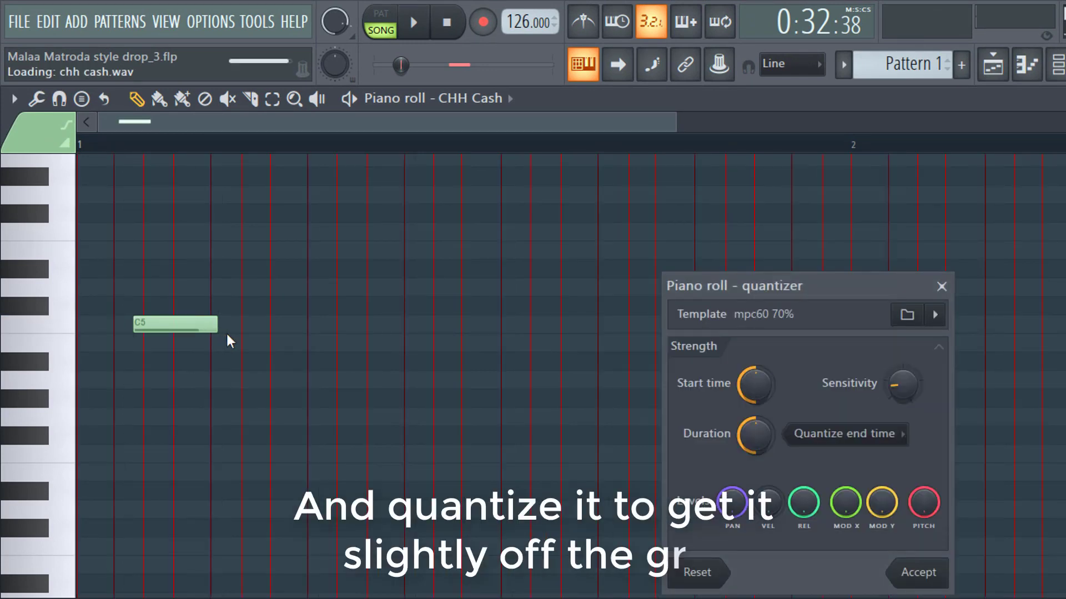
{"action": "key", "text": "Return"}
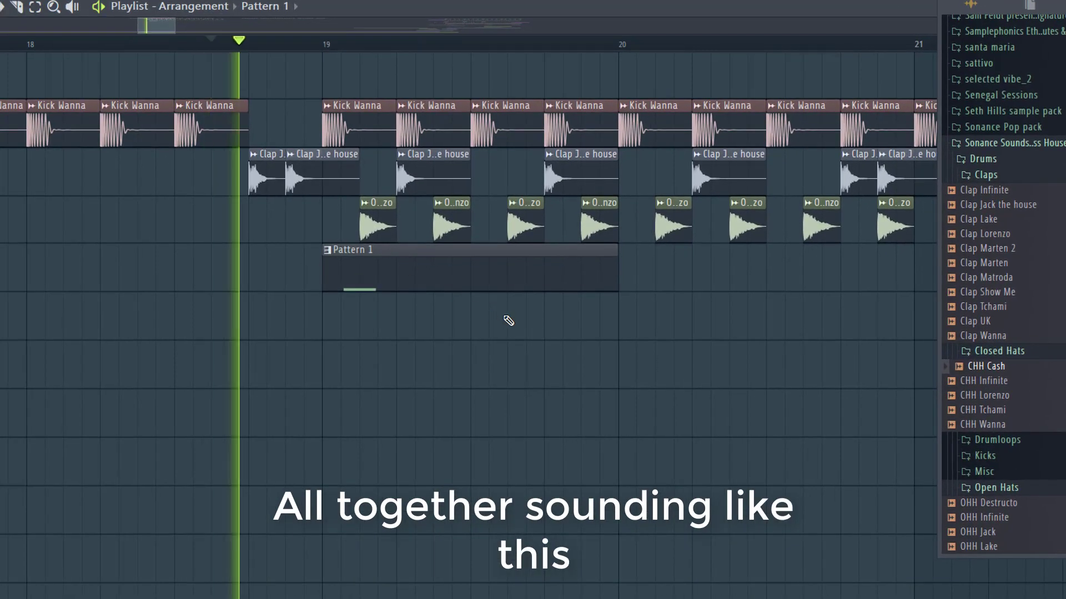
- Place a second Pattern 1 clip at bar 20, directly after the existing one
{"action": "left_click", "coordinate": [627, 274]}
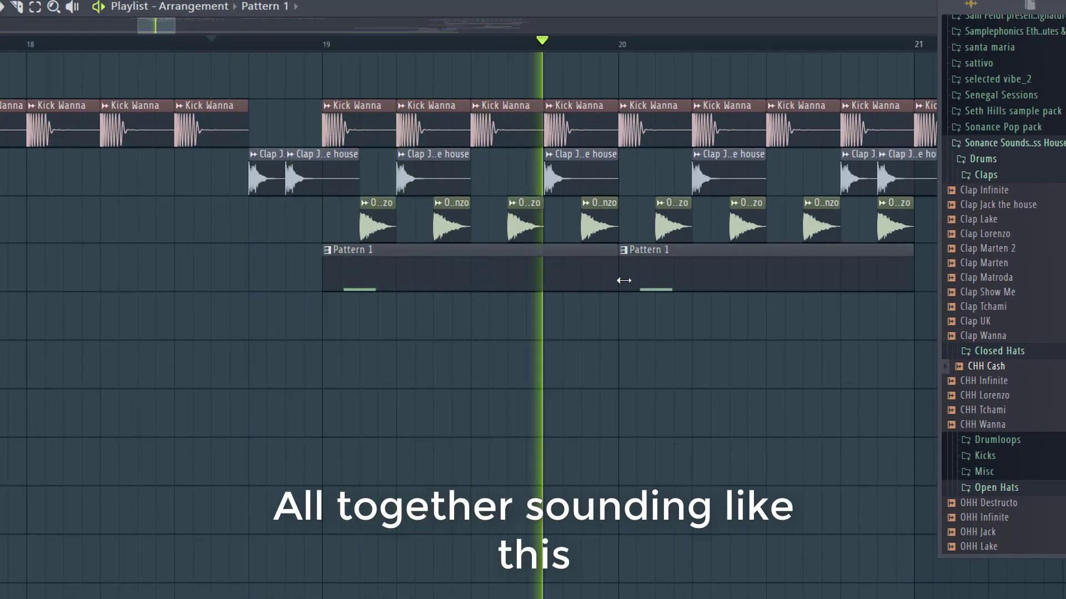
{"action": "scroll", "coordinate": [501, 385], "scroll_direction": "down", "scroll_amount": 2}
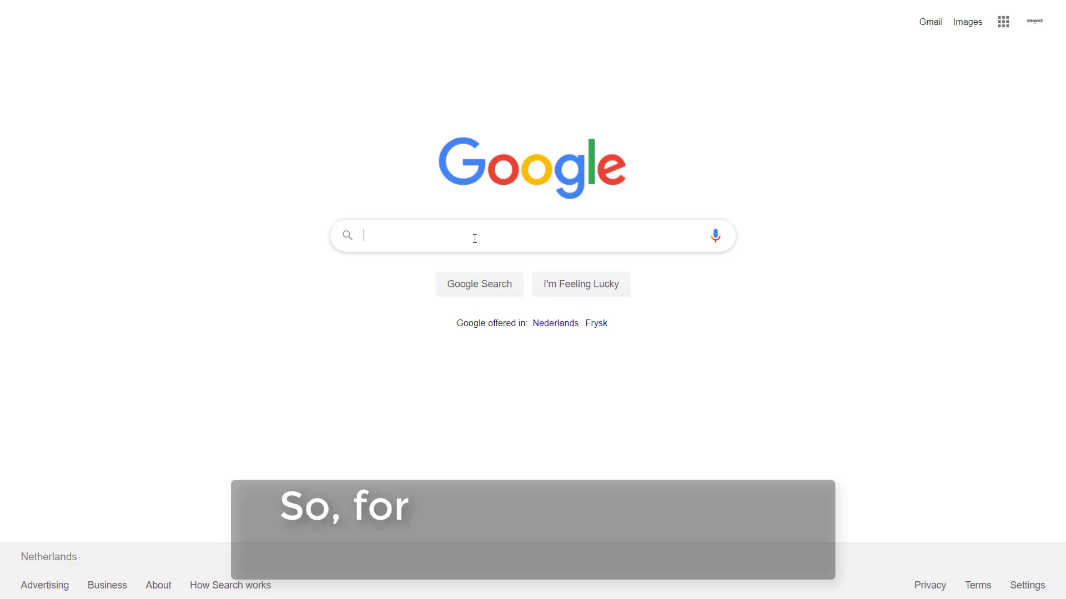
- Search Google for "splice" and open the Splice website from the results
{"action": "left_click", "coordinate": [474, 239]}
{"action": "type", "text": "splice"}
{"action": "key", "text": "Return"}
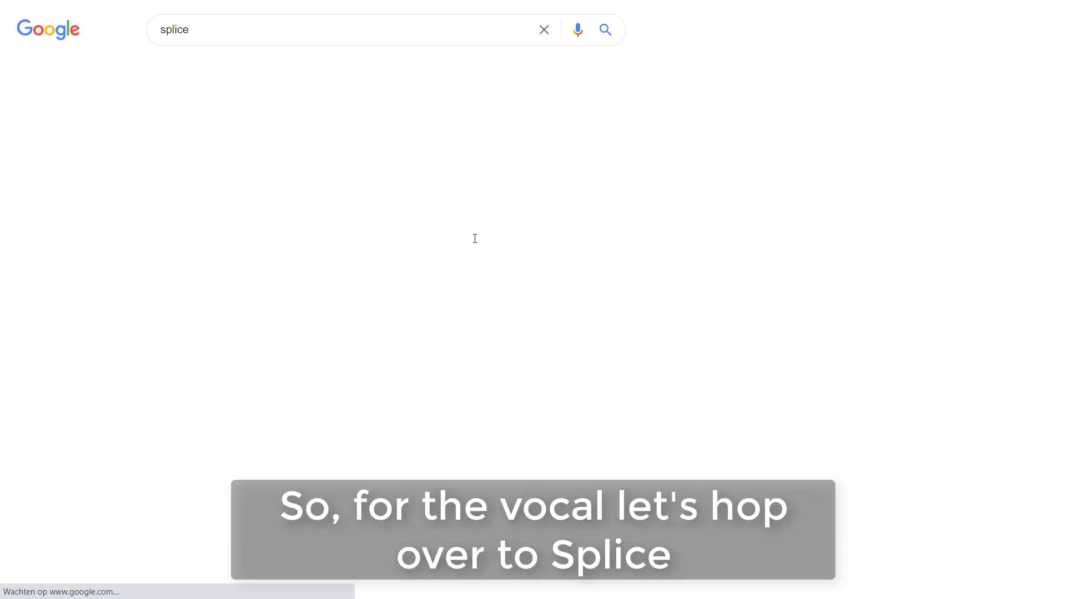
{"action": "left_click", "coordinate": [171, 152]}
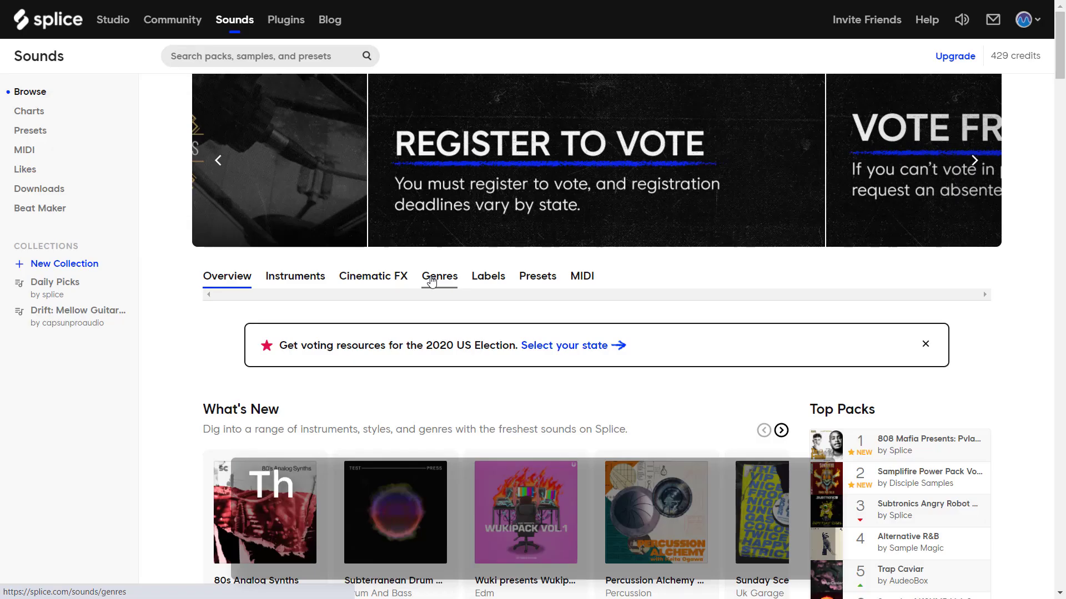
- Browse the Hip Hop genre on Splice Sounds and filter its samples by the vocals and phrases tags
{"action": "left_click", "coordinate": [431, 282]}
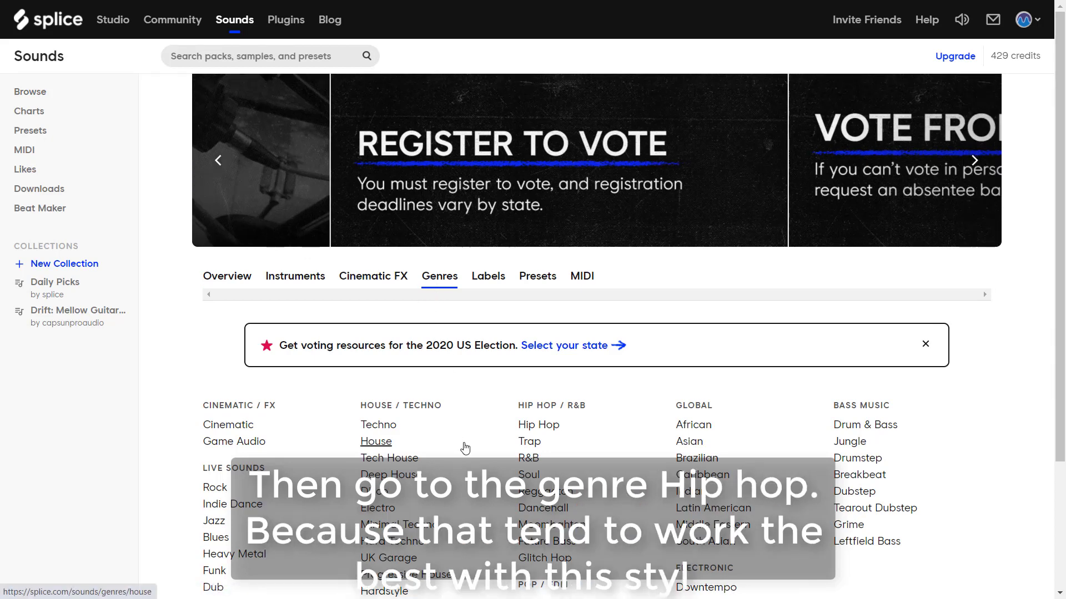
{"action": "scroll", "coordinate": [466, 446], "scroll_direction": "down", "scroll_amount": 1}
{"action": "left_click", "coordinate": [555, 358]}
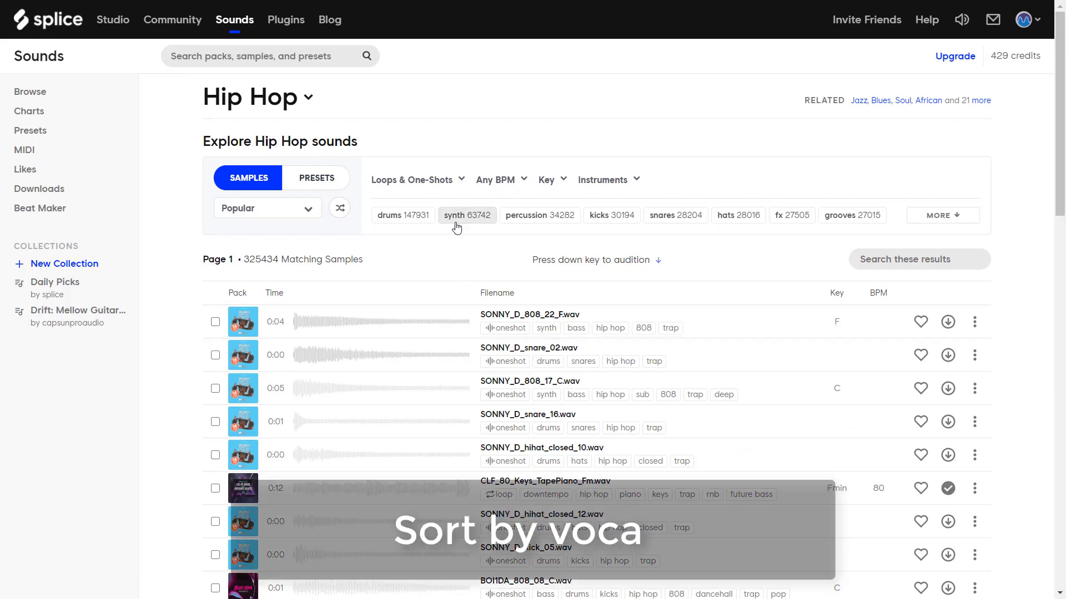
{"action": "left_click", "coordinate": [923, 220]}
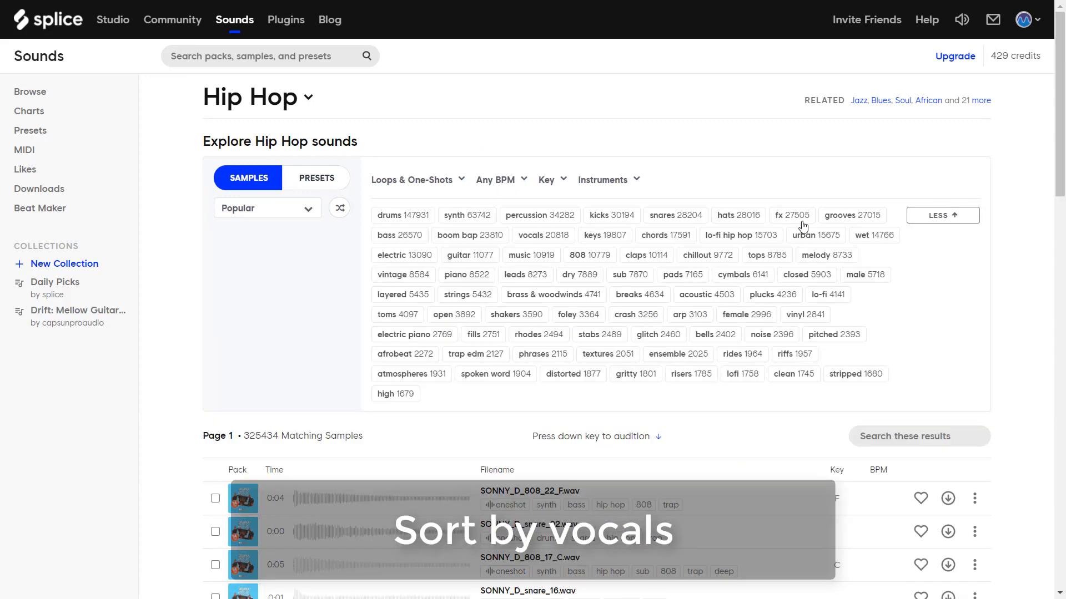
{"action": "left_click", "coordinate": [560, 239]}
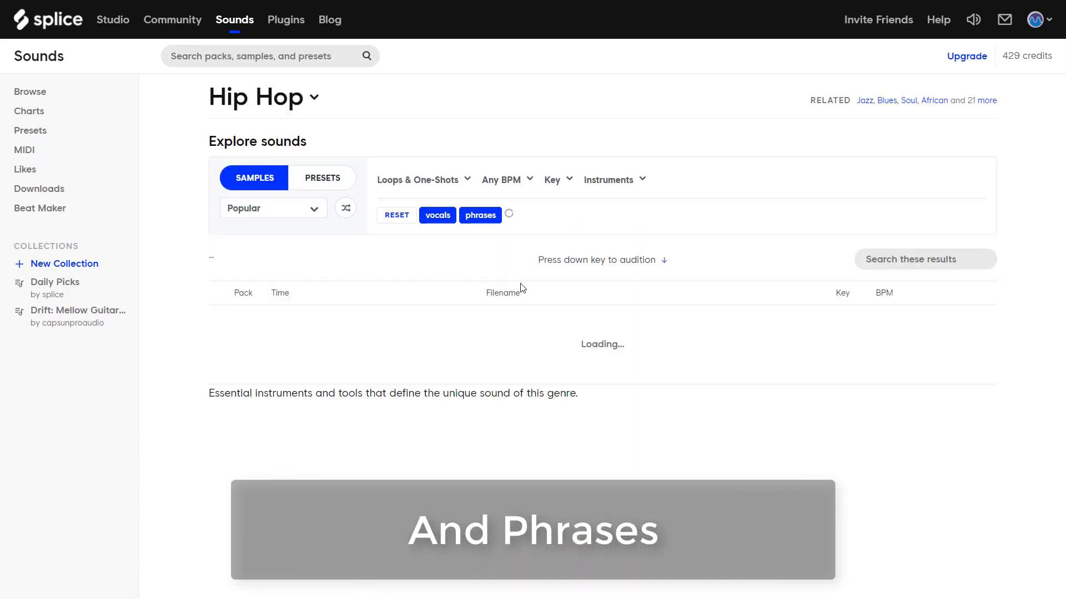
- Preview the 91V_TSV_Male_Vocal_120_Sippin_Wet_D#m.wav loop and look through the other vocal phrases
{"action": "scroll", "coordinate": [341, 360], "scroll_direction": "down", "scroll_amount": 1}
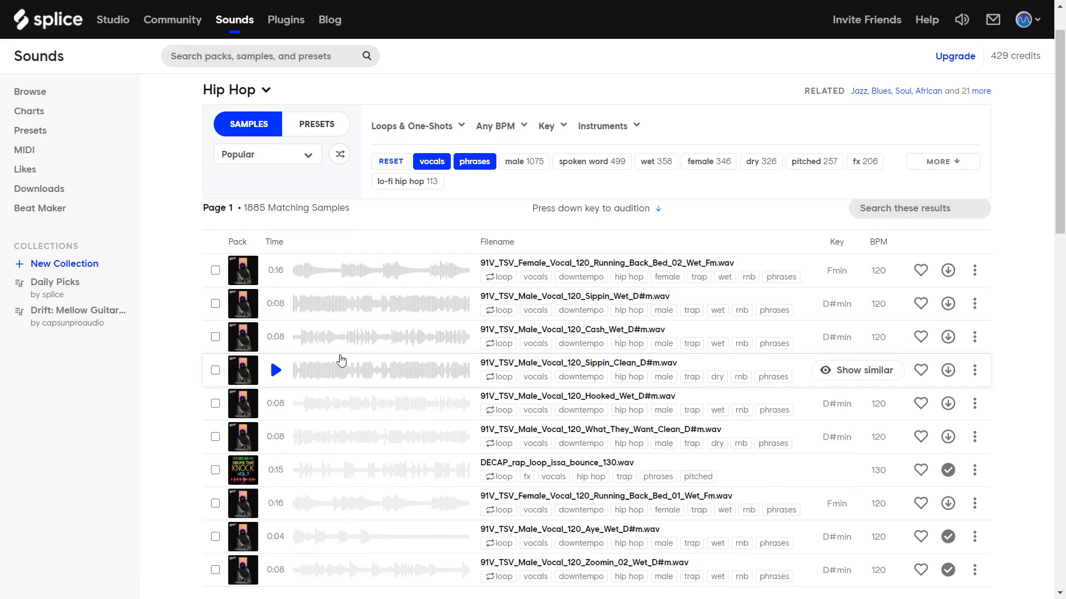
{"action": "left_click", "coordinate": [276, 306]}
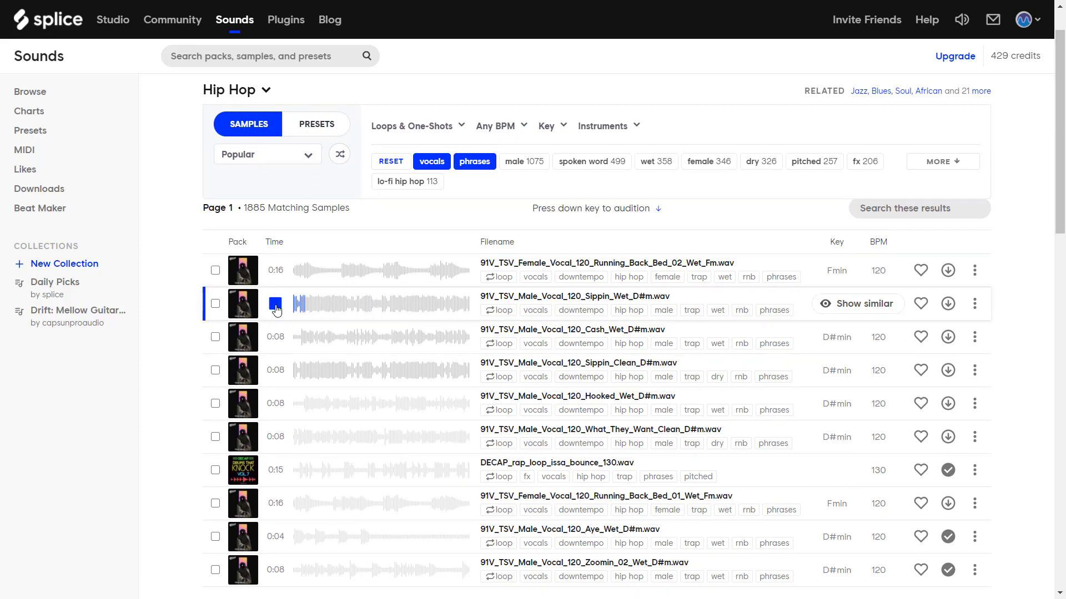
{"action": "scroll", "coordinate": [276, 310], "scroll_direction": "down", "scroll_amount": 1}
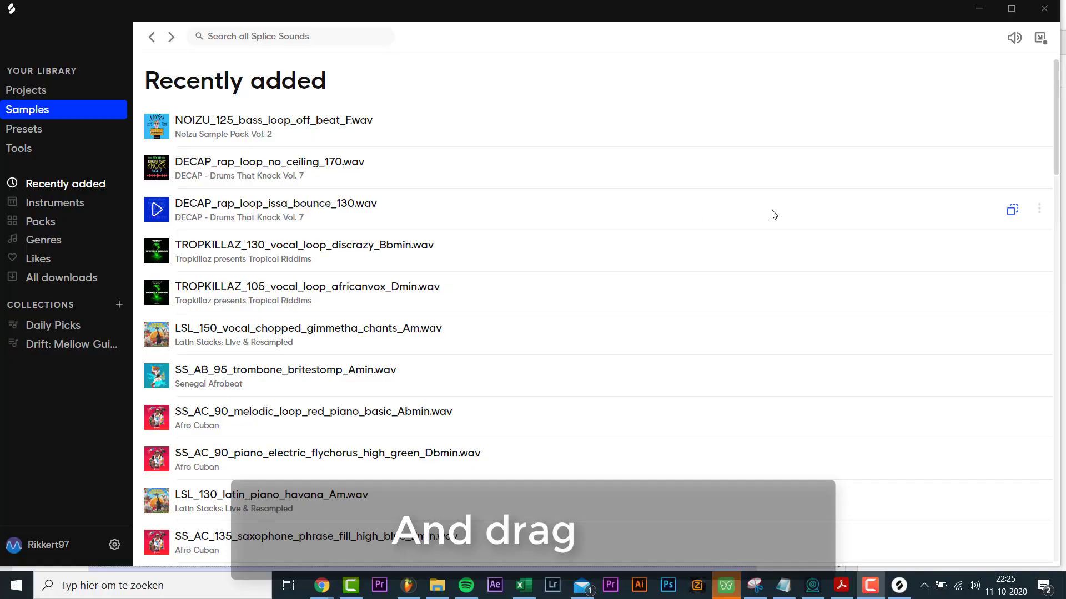
- Bring DECAP_rap_loop_issa_bounce_130.wav from the Splice desktop app onto Track 8 in FL Studio, fit it to bars 19–27 and play it back
{"action": "left_click", "coordinate": [899, 219]}
{"action": "left_click_drag", "start_coordinate": [459, 541], "coordinate": [334, 368]}
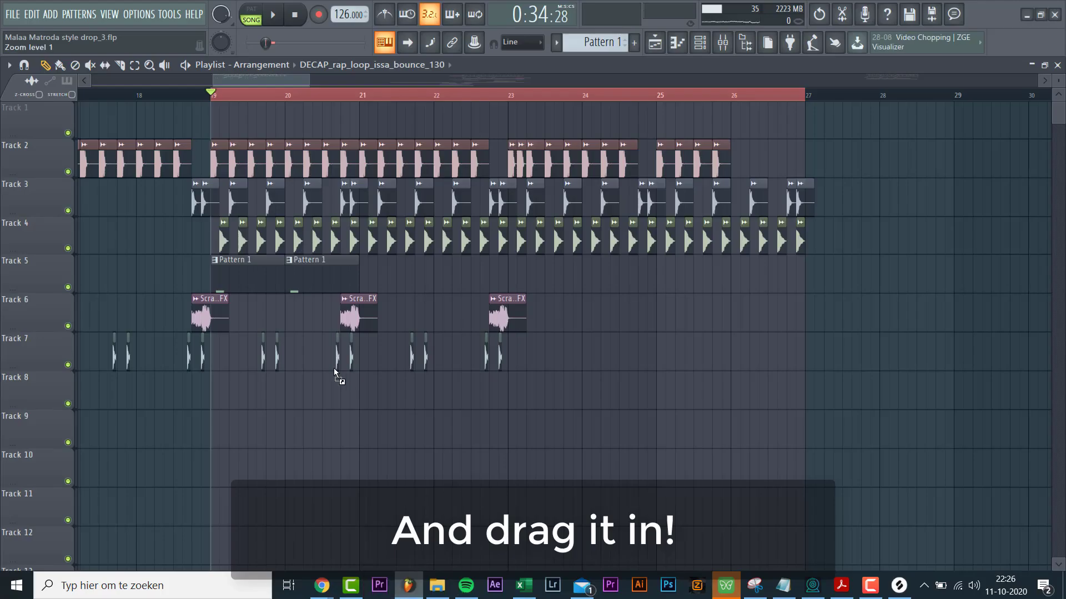
{"action": "left_click_drag", "start_coordinate": [297, 430], "coordinate": [298, 429]}
{"action": "left_click_drag", "start_coordinate": [784, 420], "coordinate": [718, 367]}
{"action": "key", "text": "space"}
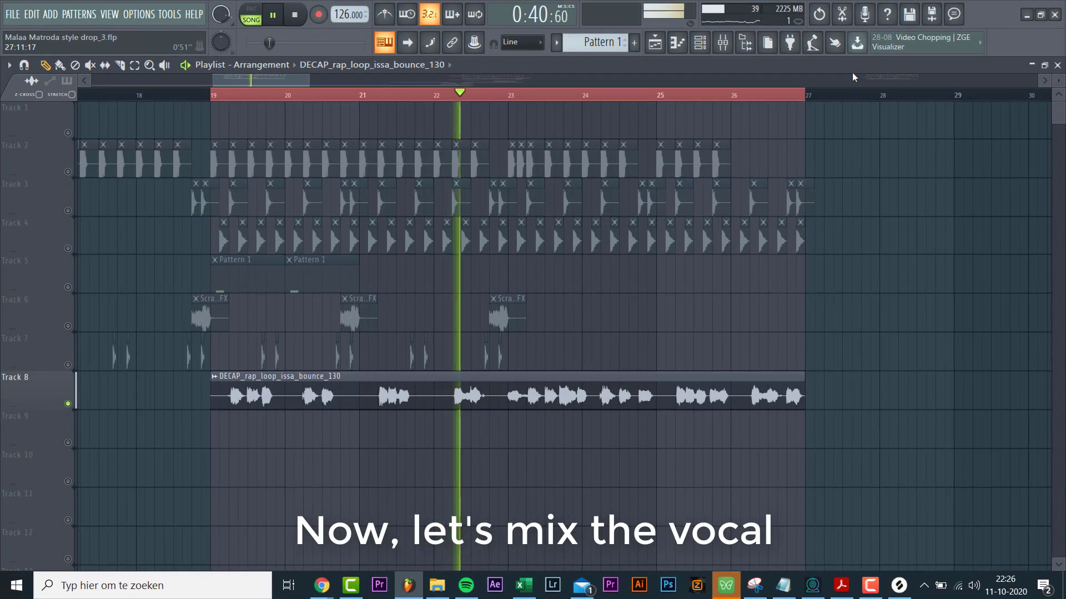
{"action": "left_click", "coordinate": [745, 43]}
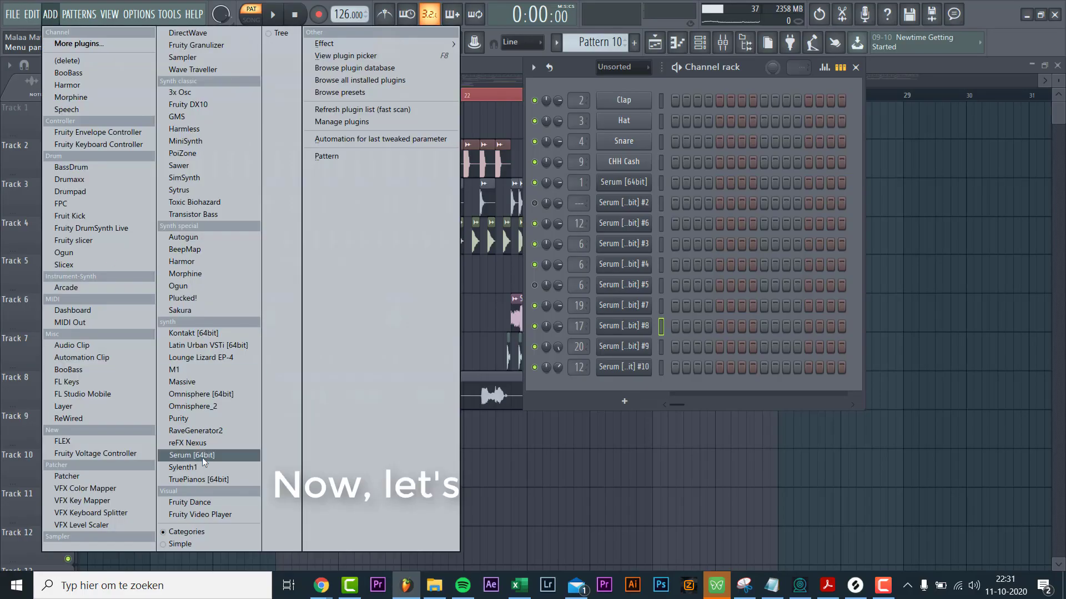
- Add a new Serum [64bit] channel and load the BS Cash 2 preset from the Sonance Sounds - Bass House Vol. 5 bank
{"action": "left_click", "coordinate": [202, 456]}
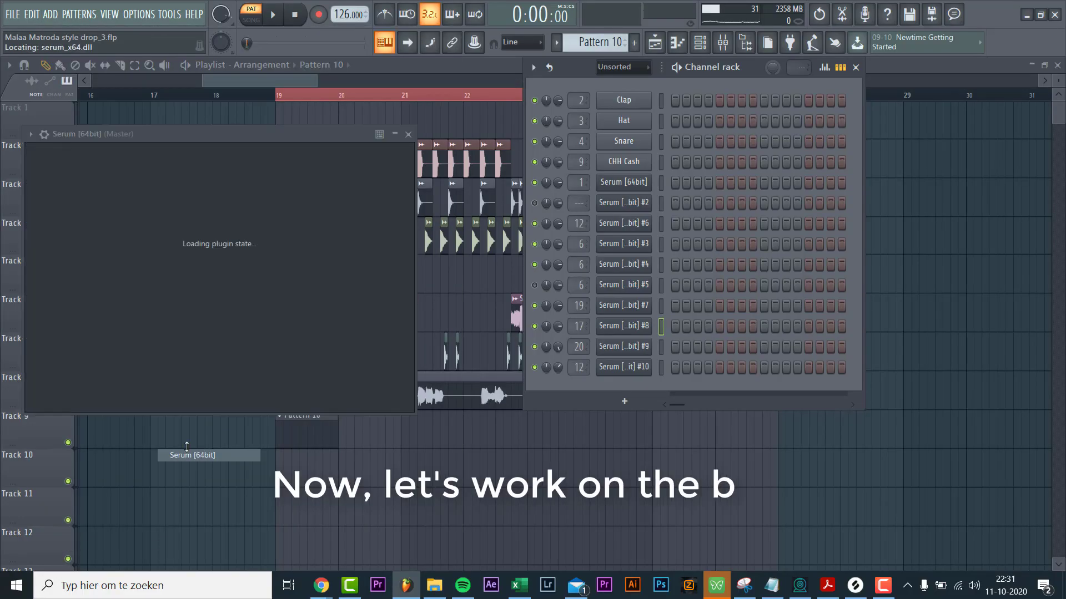
{"action": "left_click_drag", "start_coordinate": [358, 133], "coordinate": [408, 119]}
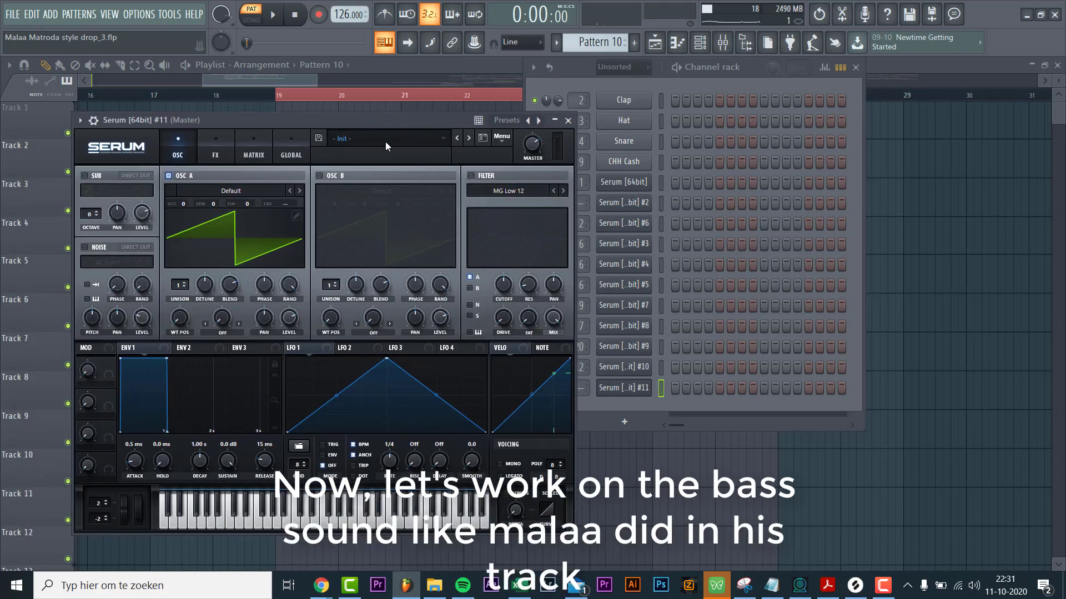
{"action": "left_click", "coordinate": [385, 139]}
{"action": "mouse_move", "coordinate": [844, 190]}
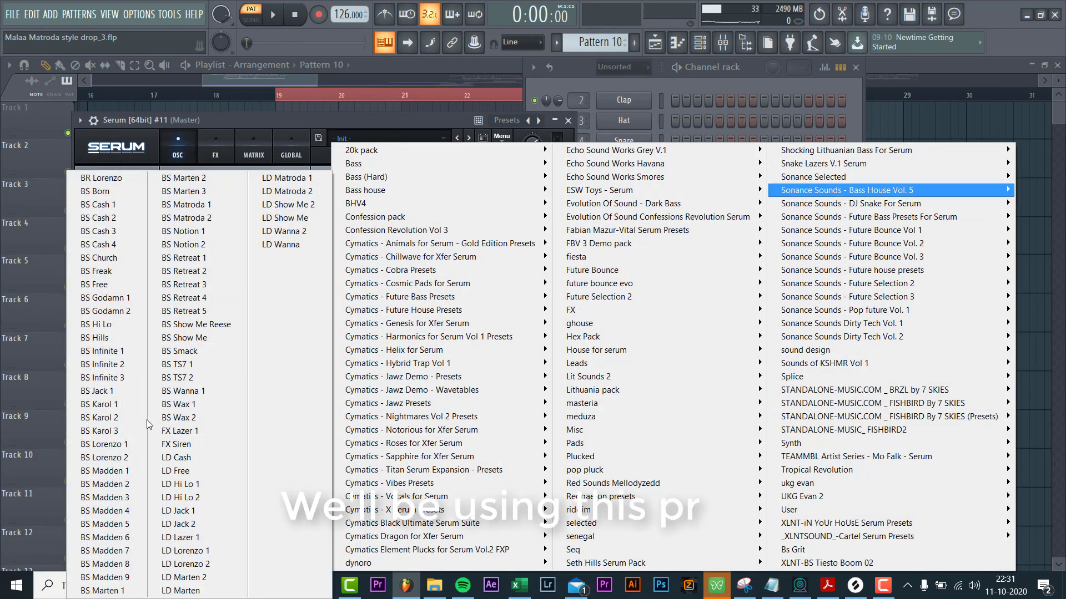
{"action": "left_click", "coordinate": [109, 216]}
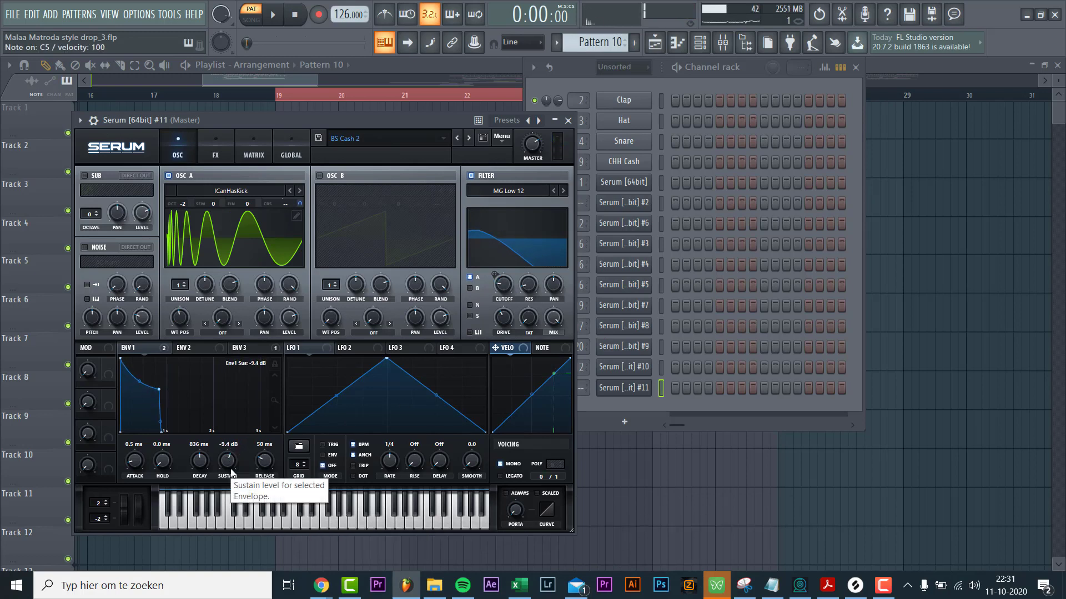
- Write a one-bar syncopated bass rhythm of five G4 notes in the piano roll of the Serum [64bit] #11 channel
{"action": "right_click", "coordinate": [647, 385]}
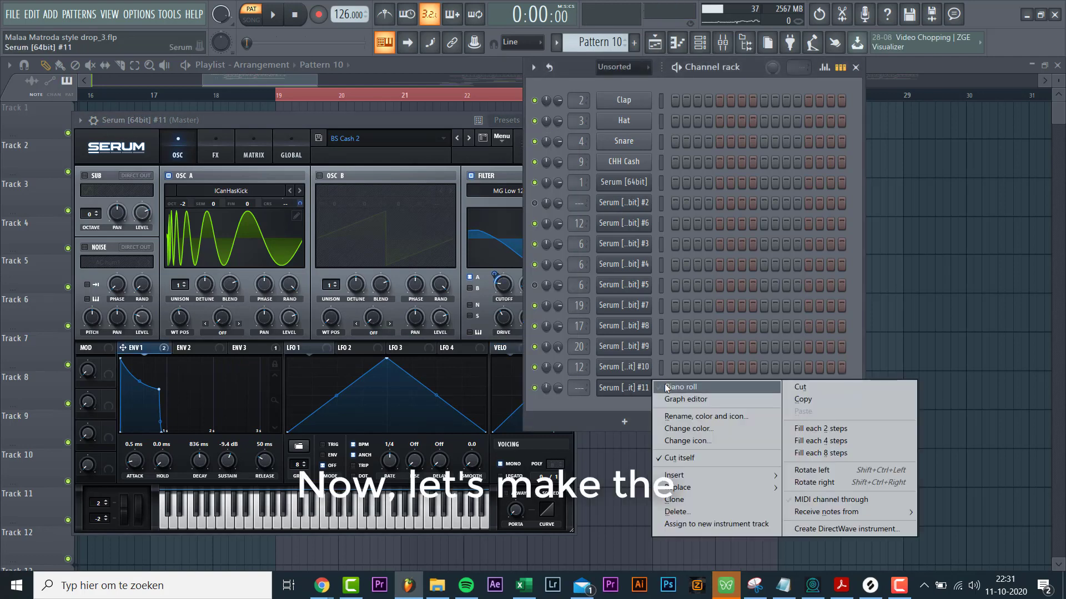
{"action": "left_click", "coordinate": [683, 384]}
{"action": "left_click", "coordinate": [114, 263]}
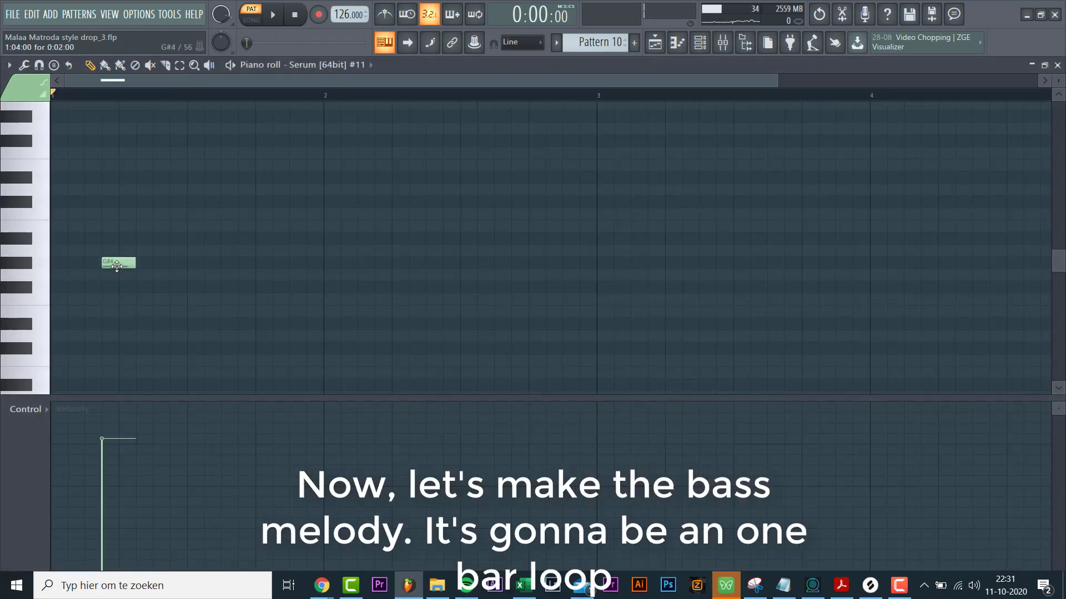
{"action": "key", "text": "space"}
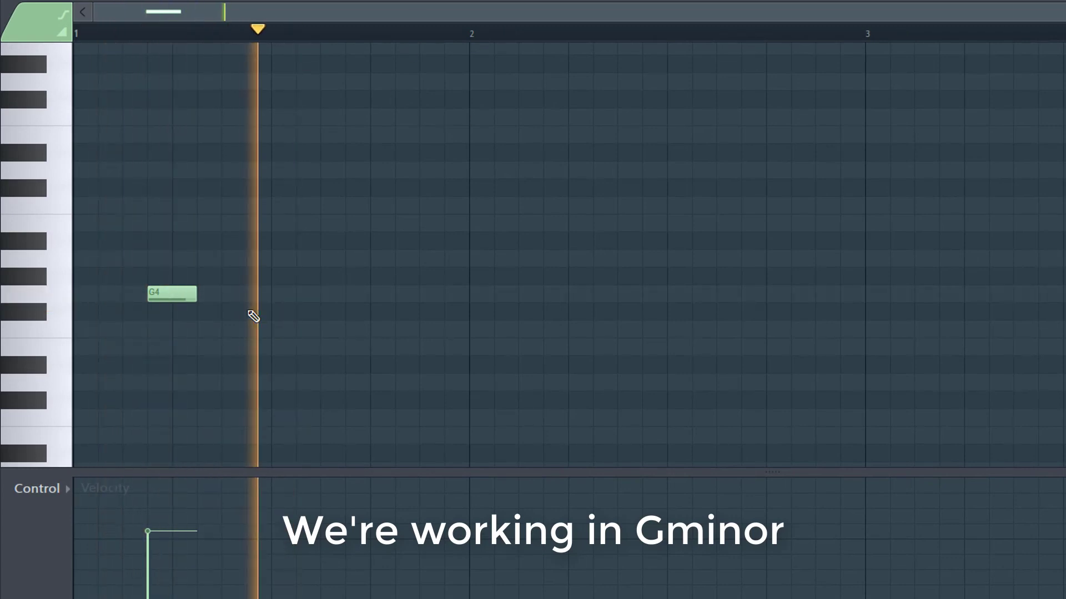
{"action": "left_click", "coordinate": [234, 294]}
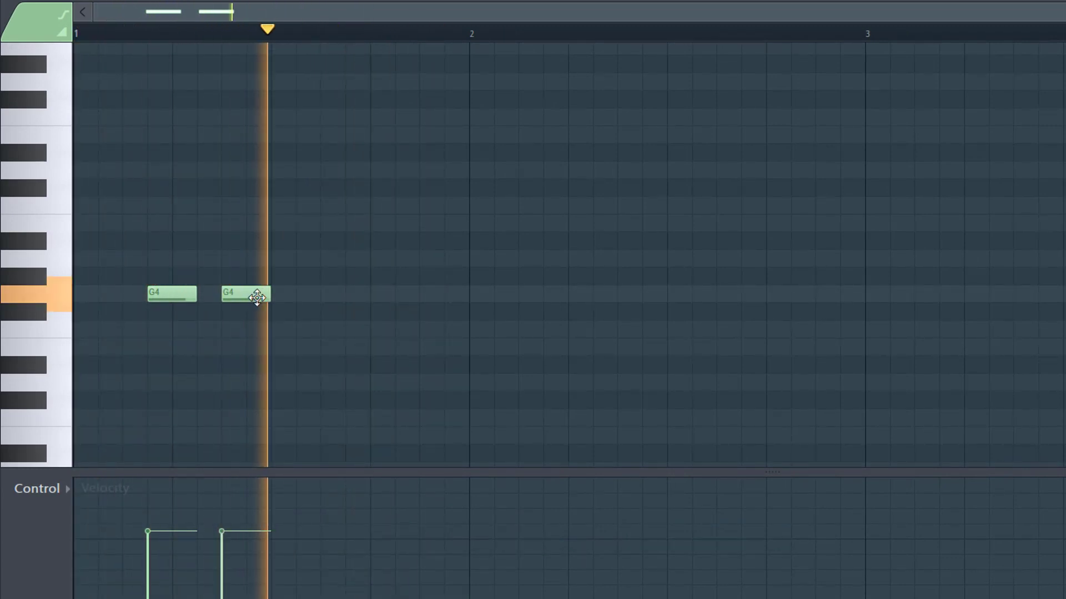
{"action": "left_click", "coordinate": [304, 296]}
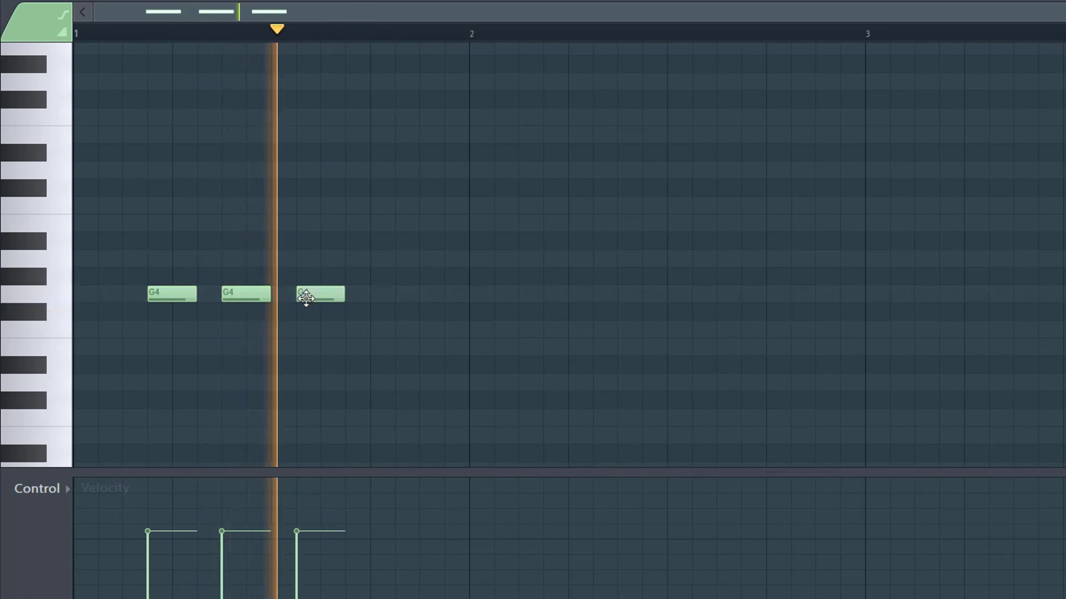
{"action": "left_click", "coordinate": [355, 299]}
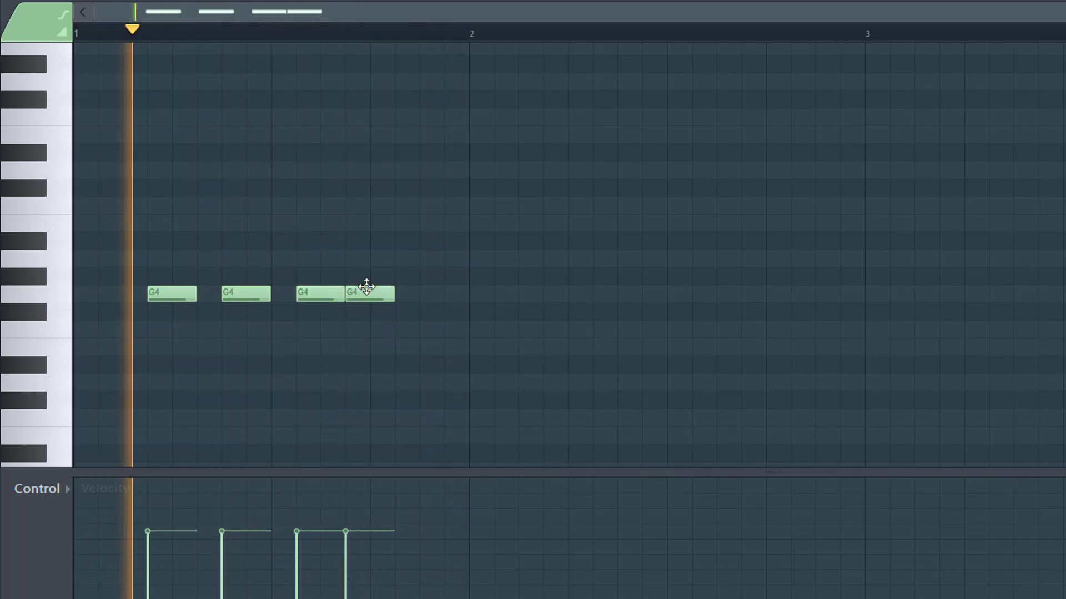
{"action": "left_click", "coordinate": [422, 295]}
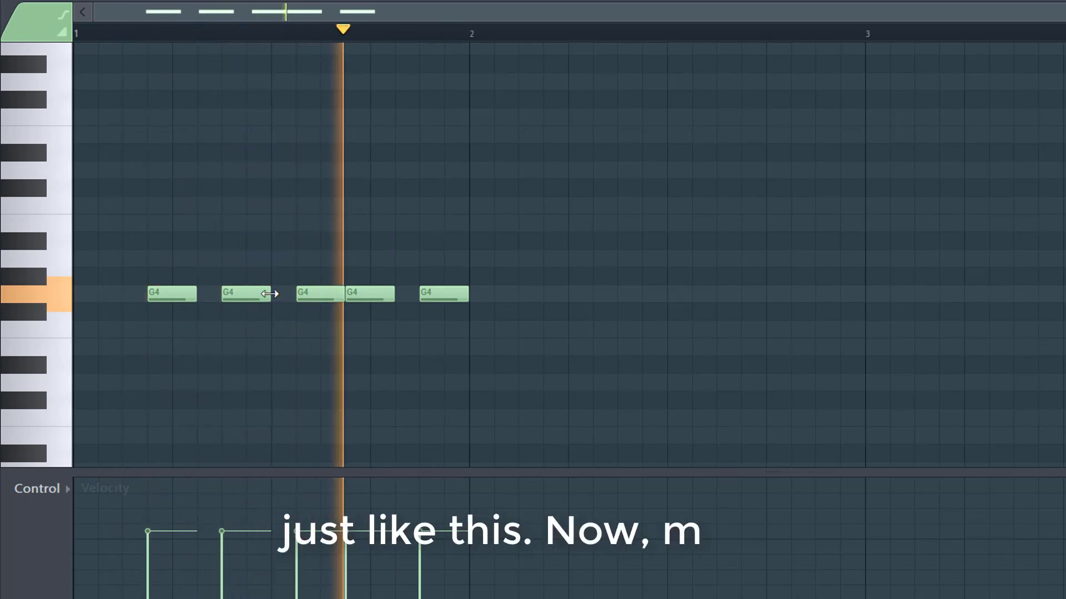
- Extend the second bass note to meet the third, and repeat the 808 bass clip from bar 21 on Track 9
{"action": "left_click_drag", "start_coordinate": [271, 295], "coordinate": [287, 302]}
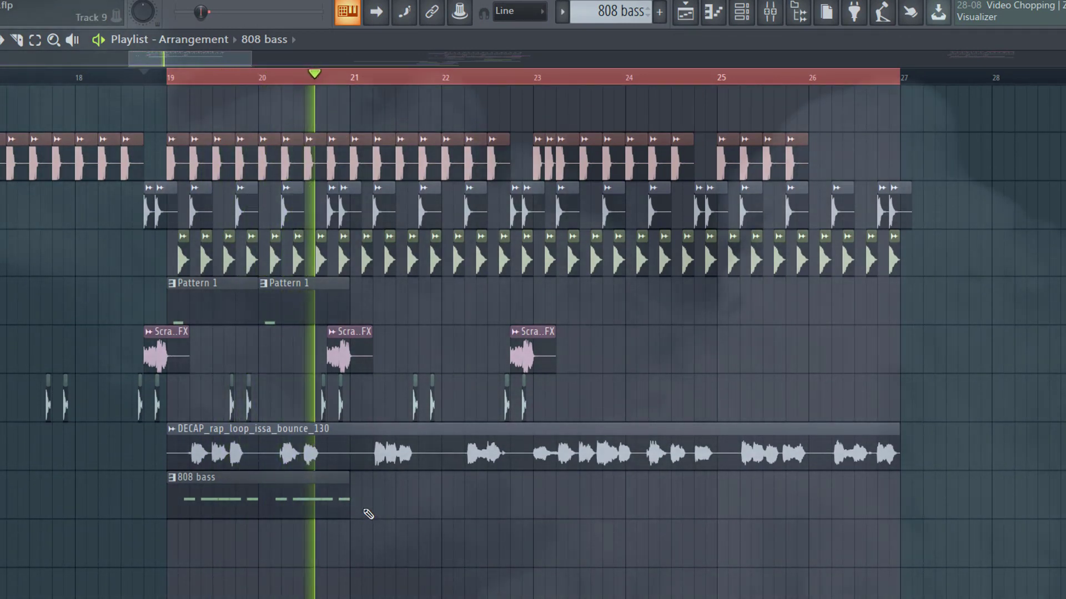
{"action": "left_click", "coordinate": [356, 504]}
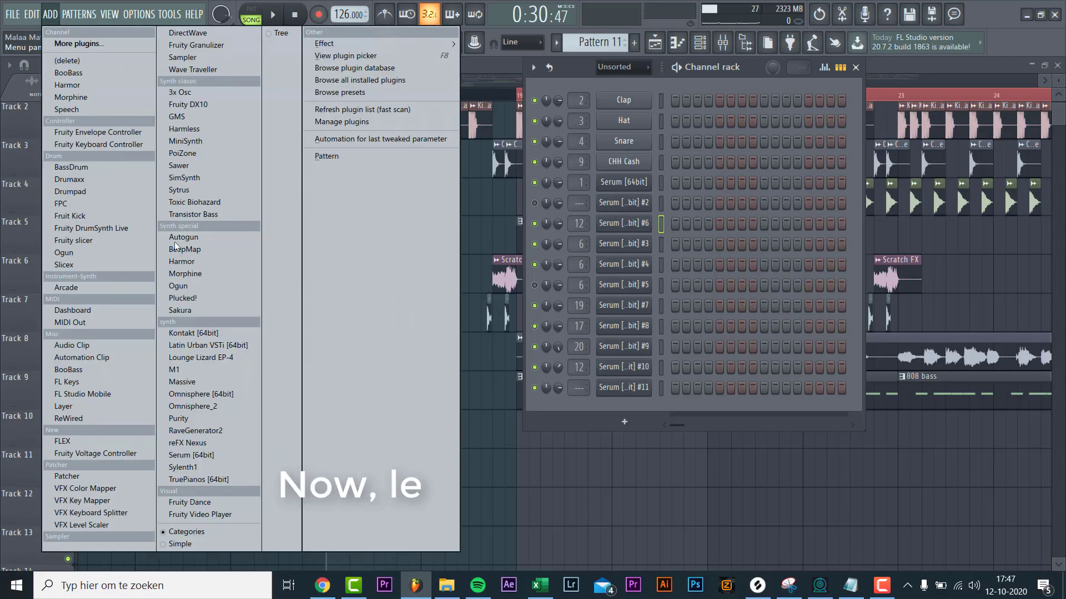
- Add a new Serum [64bit] channel and load the BS Church preset from the Sonance Sounds - Bass House Vol. 5 bank
{"action": "left_click", "coordinate": [195, 455]}
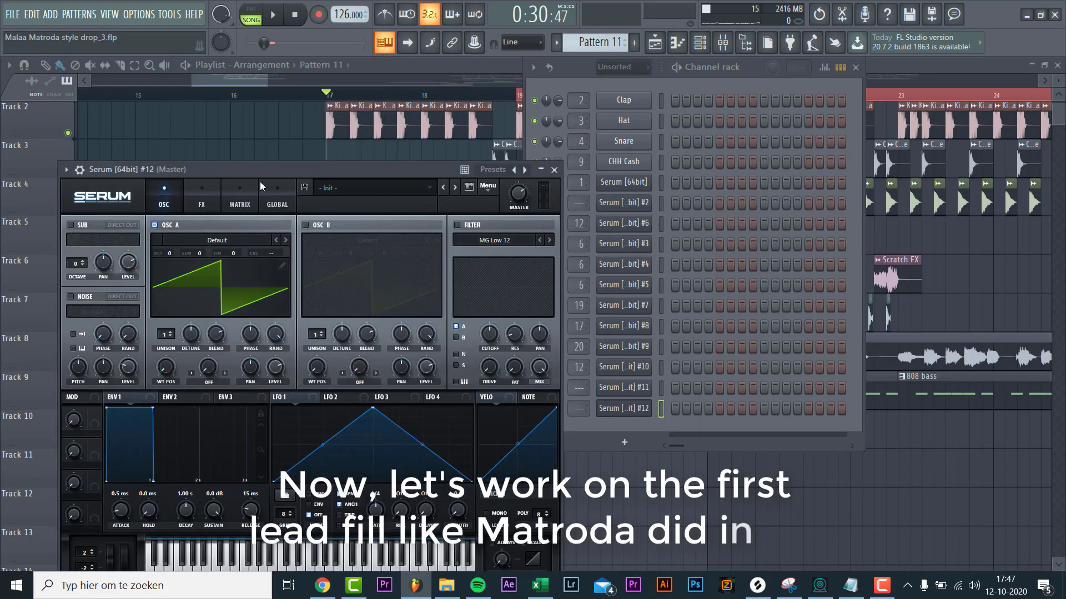
{"action": "left_click", "coordinate": [388, 142]}
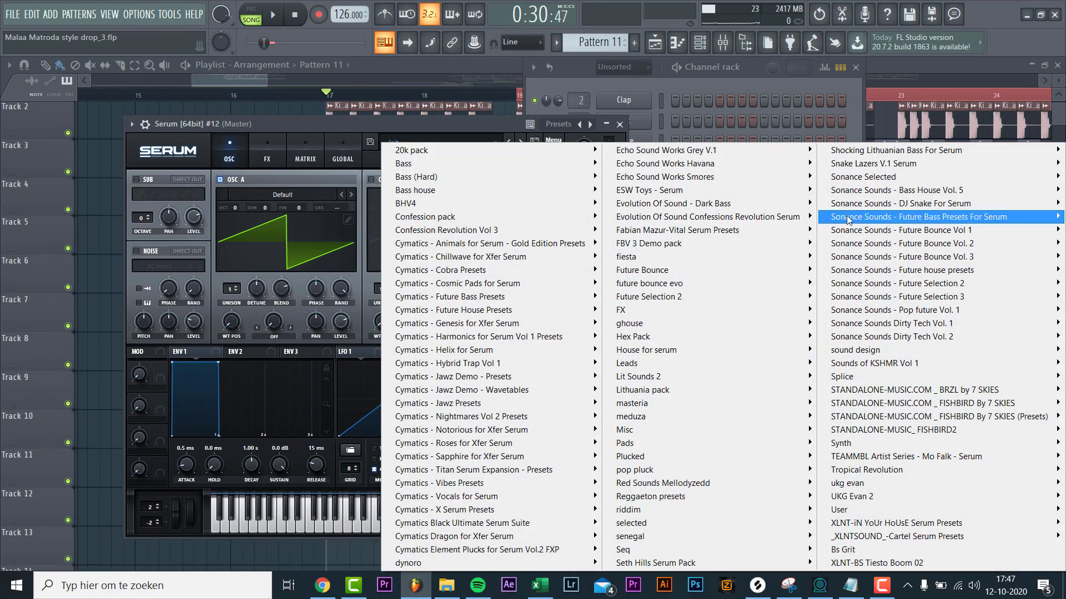
{"action": "mouse_move", "coordinate": [901, 192]}
{"action": "left_click", "coordinate": [148, 258]}
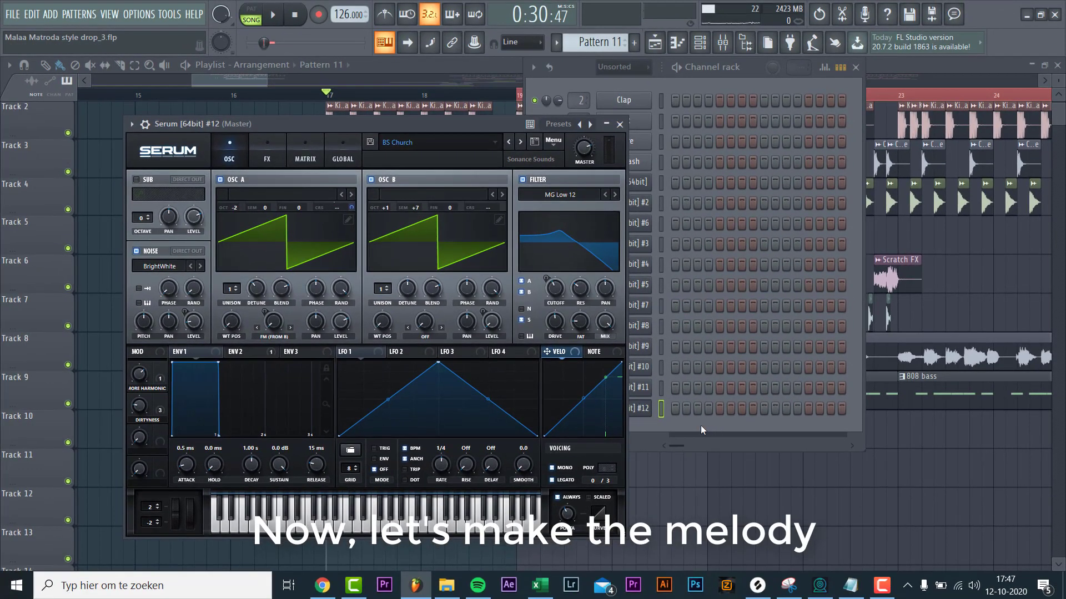
- Start the lead melody in the piano roll of Serum [64bit] #12 with a one-beat G4 note at bar 1
{"action": "right_click", "coordinate": [648, 402]}
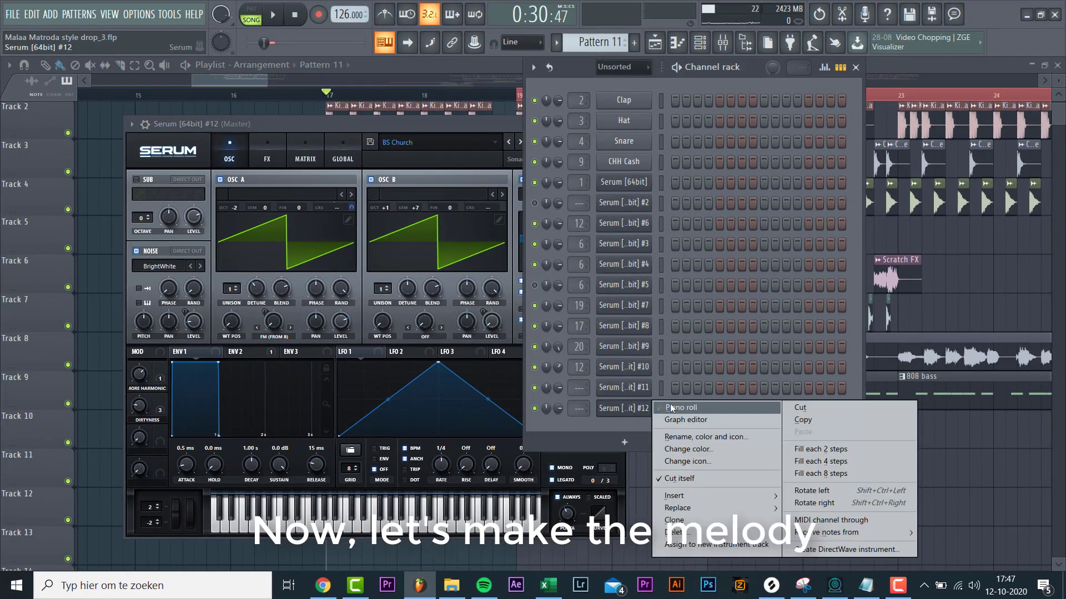
{"action": "left_click", "coordinate": [671, 404]}
{"action": "left_click", "coordinate": [146, 206]}
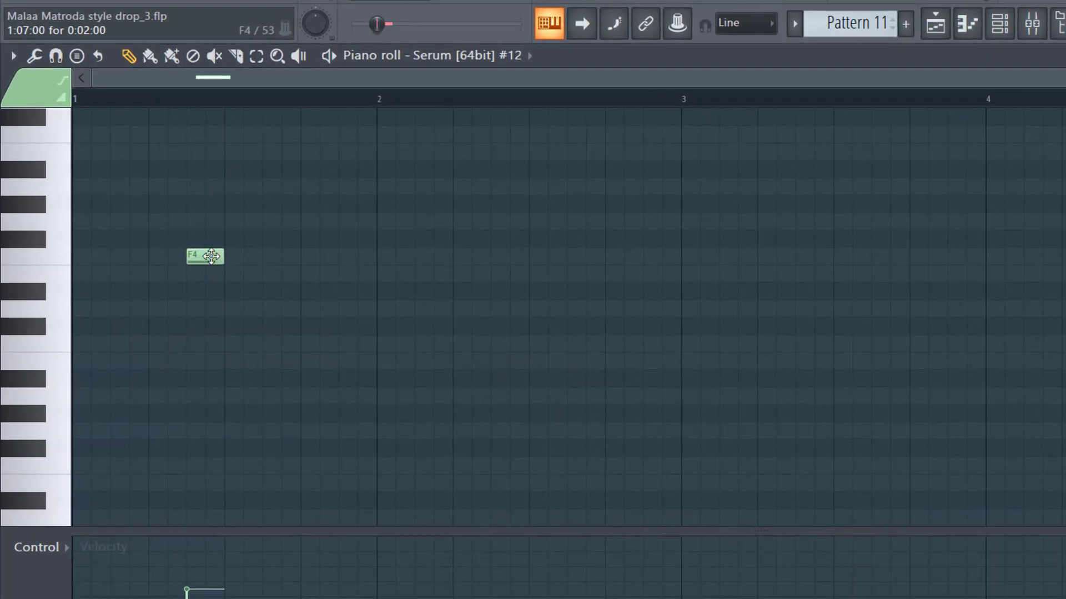
{"action": "left_click_drag", "start_coordinate": [211, 255], "coordinate": [115, 228]}
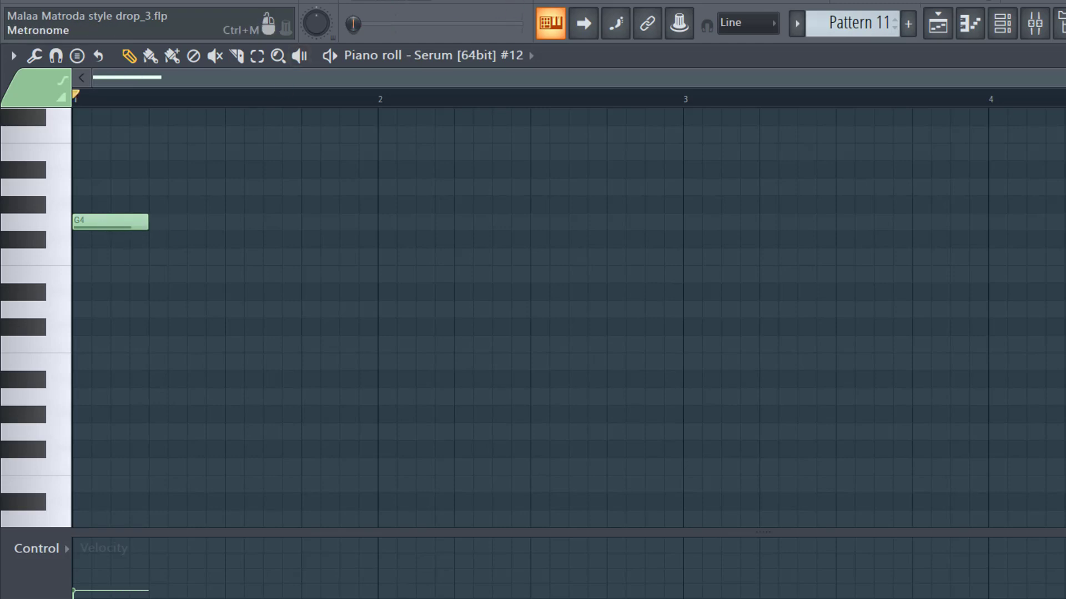
{"action": "key", "text": "space"}
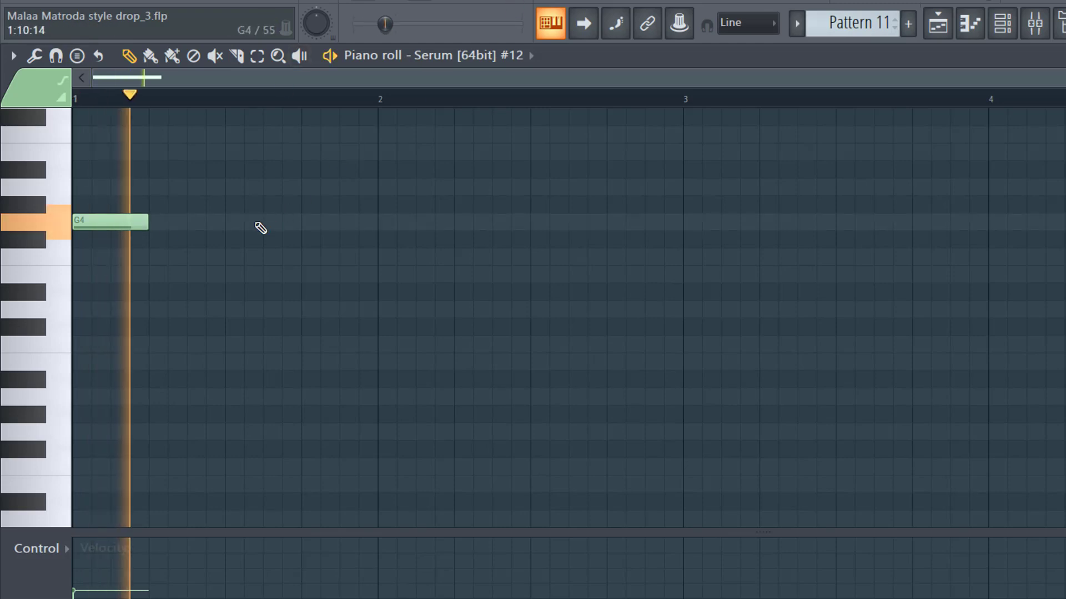
- Continue the lead melody with one-beat D#4 and D4 notes followed by a three-beat G3, checking it by playback
{"action": "left_click", "coordinate": [185, 293]}
{"action": "key", "text": "space"}
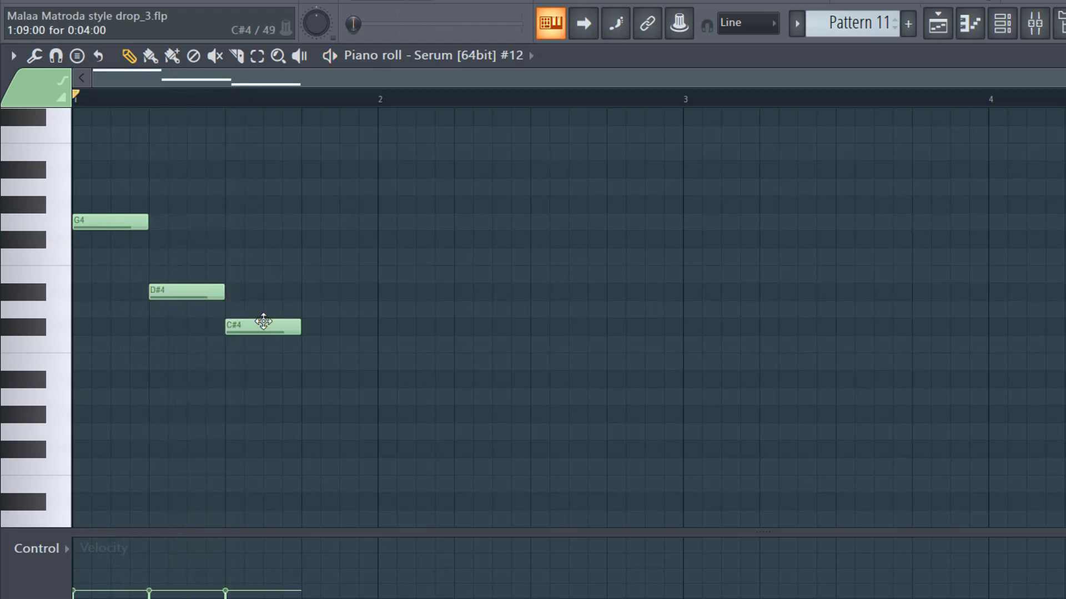
{"action": "key", "text": "space"}
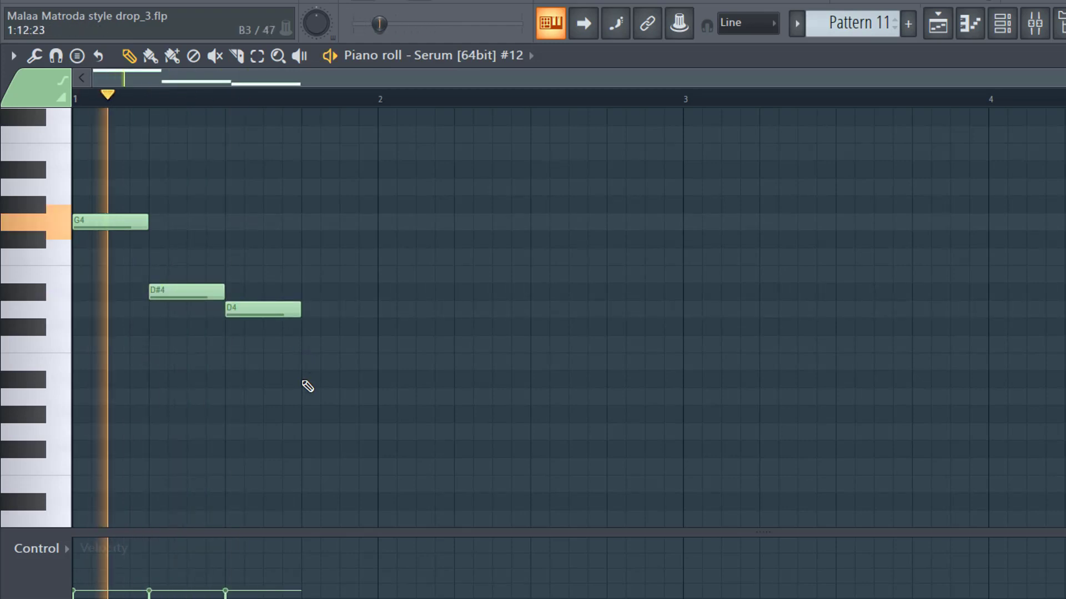
{"action": "left_click", "coordinate": [310, 415]}
{"action": "left_click_drag", "start_coordinate": [310, 415], "coordinate": [536, 431]}
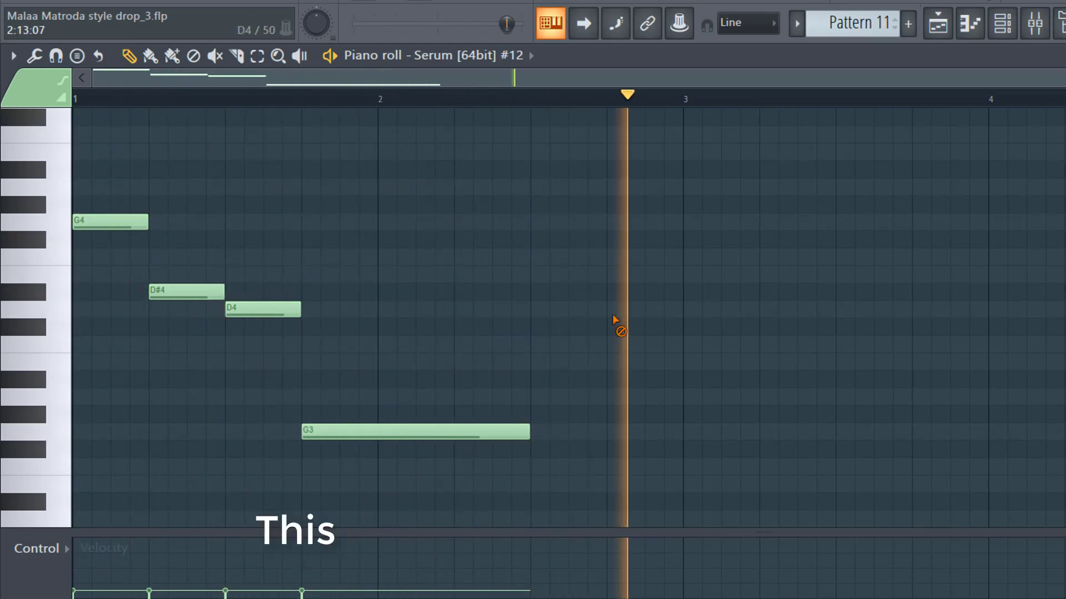
{"action": "key", "text": "space"}
- In Serum [64bit] #12, assign LFO 1 to the OSC A level, set the LFO mode to TRIG and audition the lead
{"action": "left_click", "coordinate": [1002, 24]}
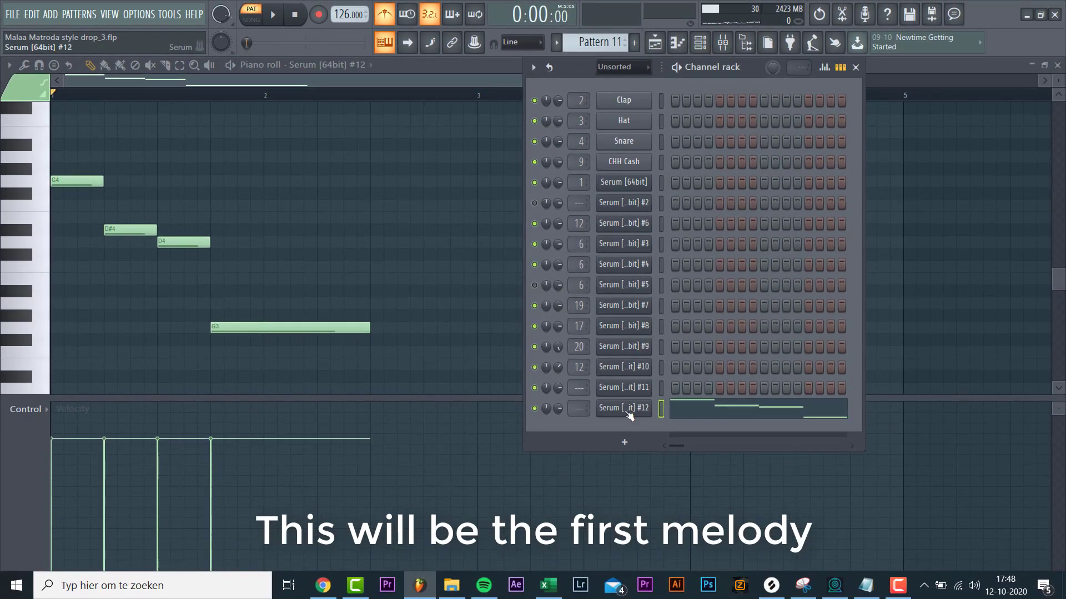
{"action": "left_click", "coordinate": [628, 413]}
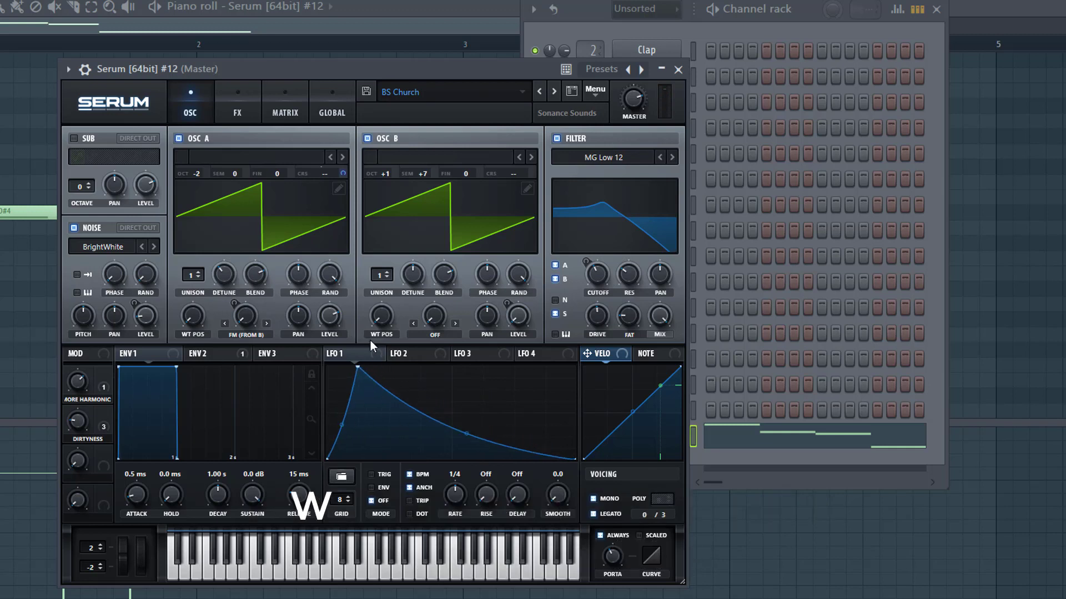
{"action": "left_click_drag", "start_coordinate": [350, 358], "coordinate": [328, 315]}
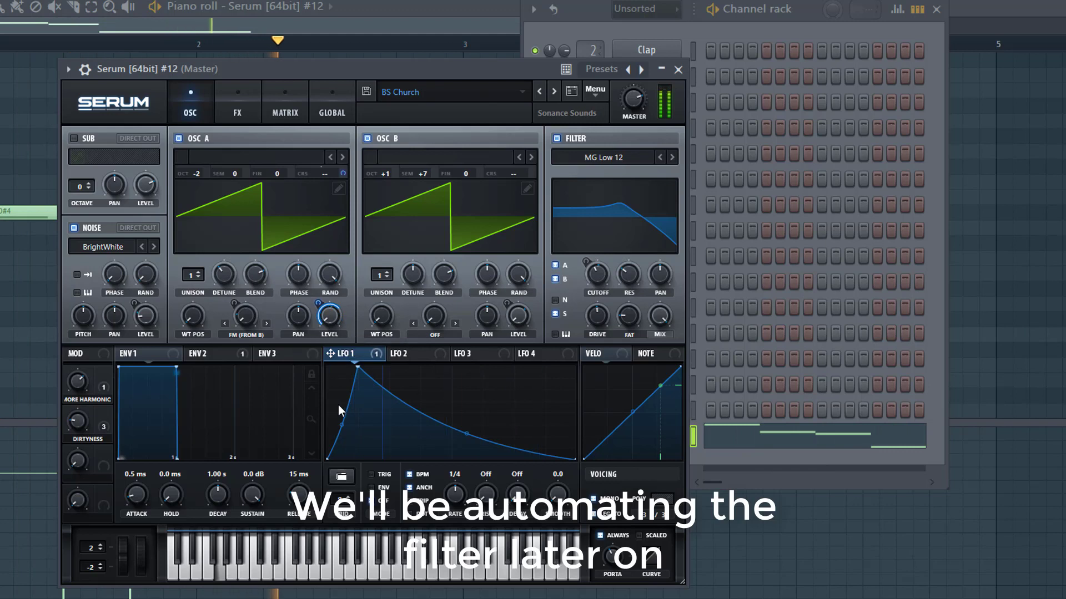
{"action": "left_click", "coordinate": [390, 473]}
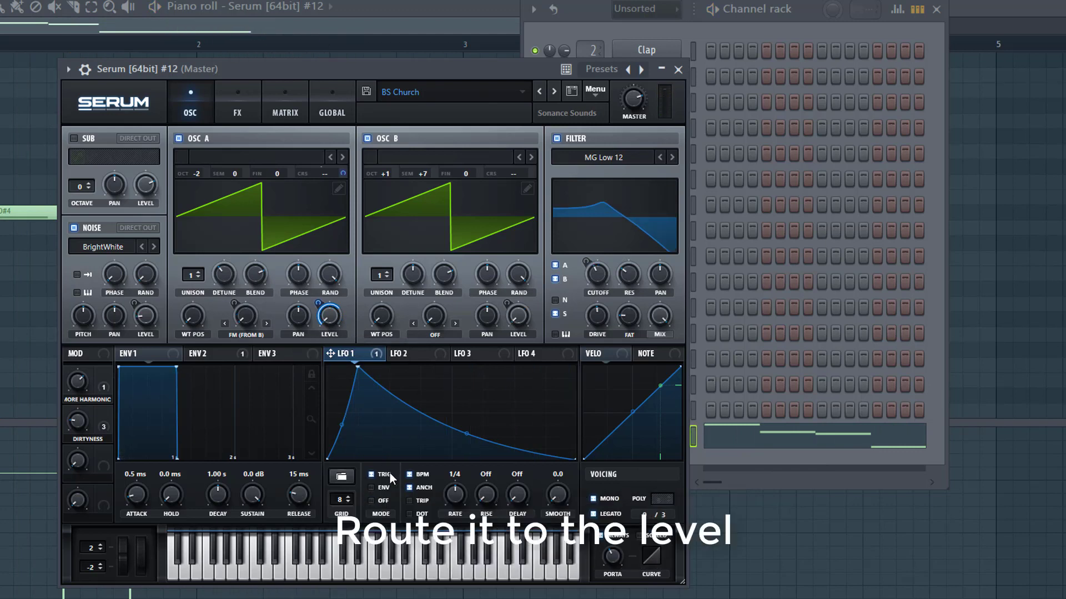
{"action": "key", "text": "space"}
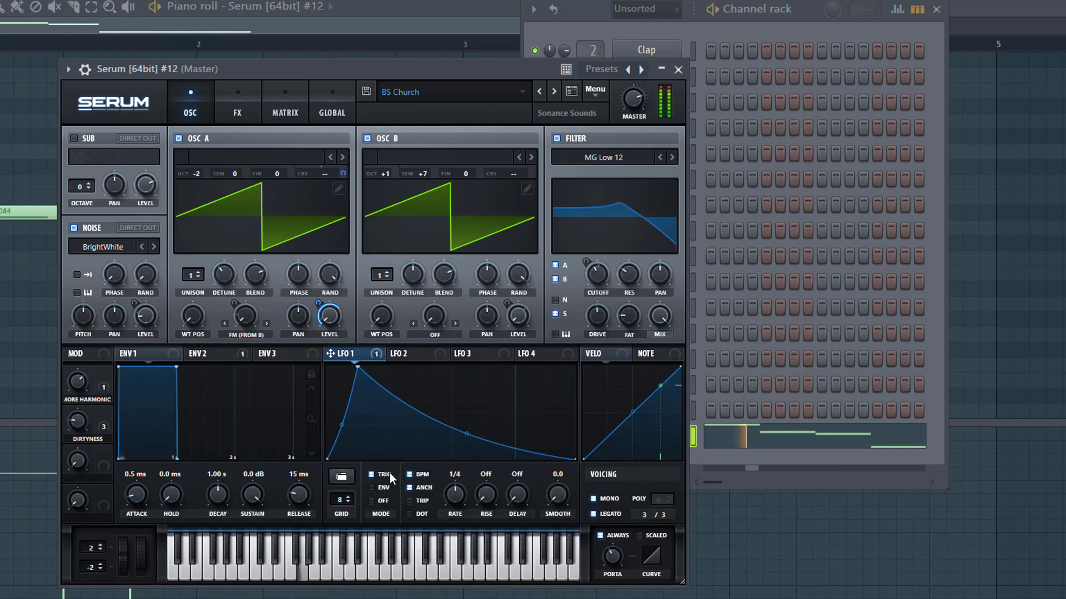
{"action": "key", "text": "space"}
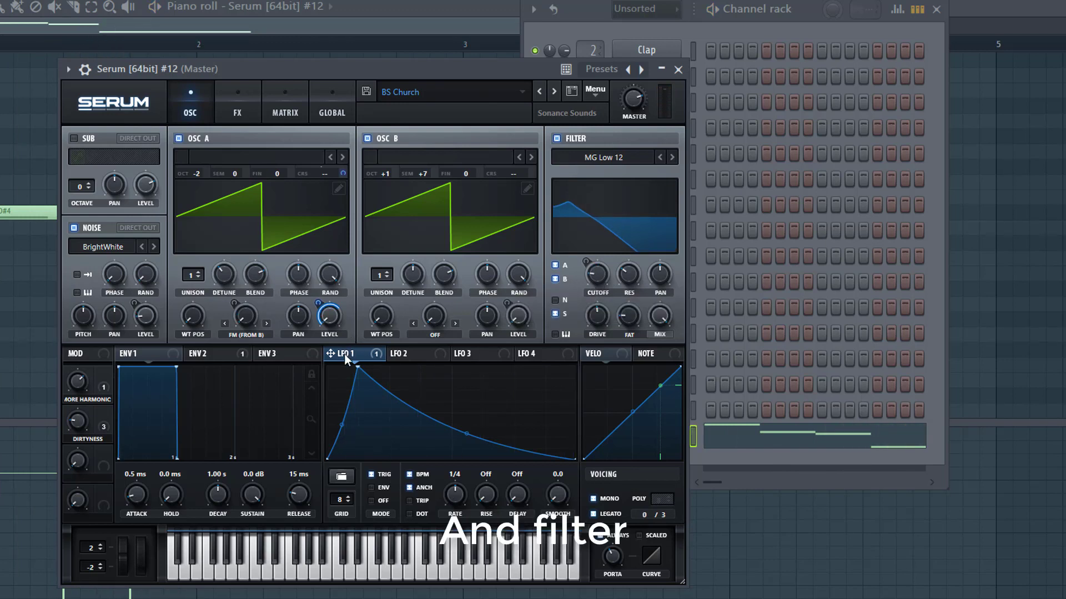
- Assign LFO 1 to the filter cutoff as well and route the noise oscillator through the filter while the lead plays
{"action": "left_click_drag", "start_coordinate": [588, 275], "coordinate": [588, 273]}
{"action": "key", "text": "space"}
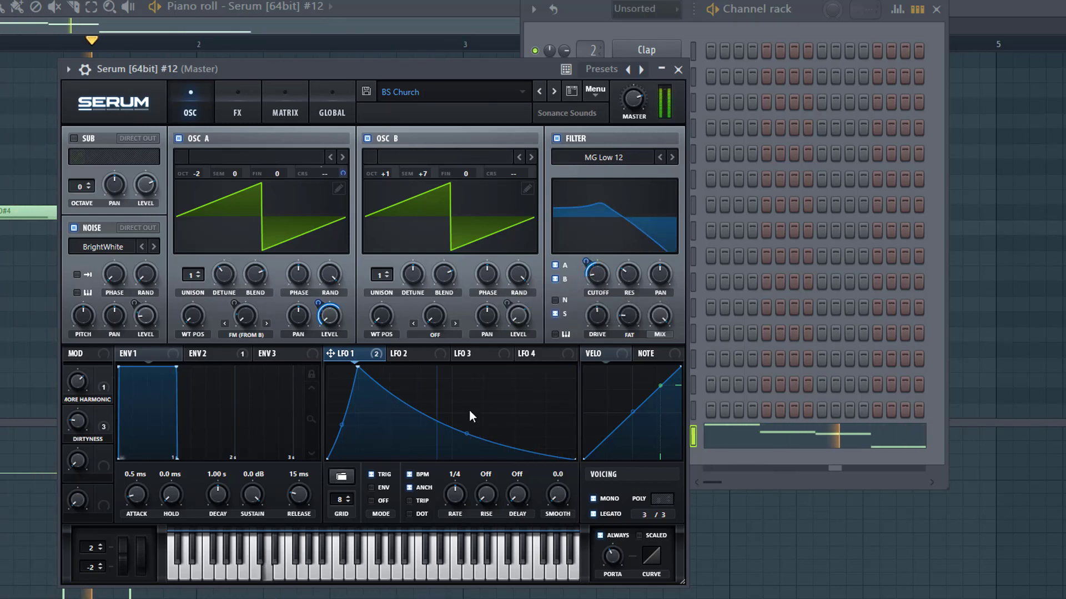
{"action": "left_click", "coordinate": [555, 301]}
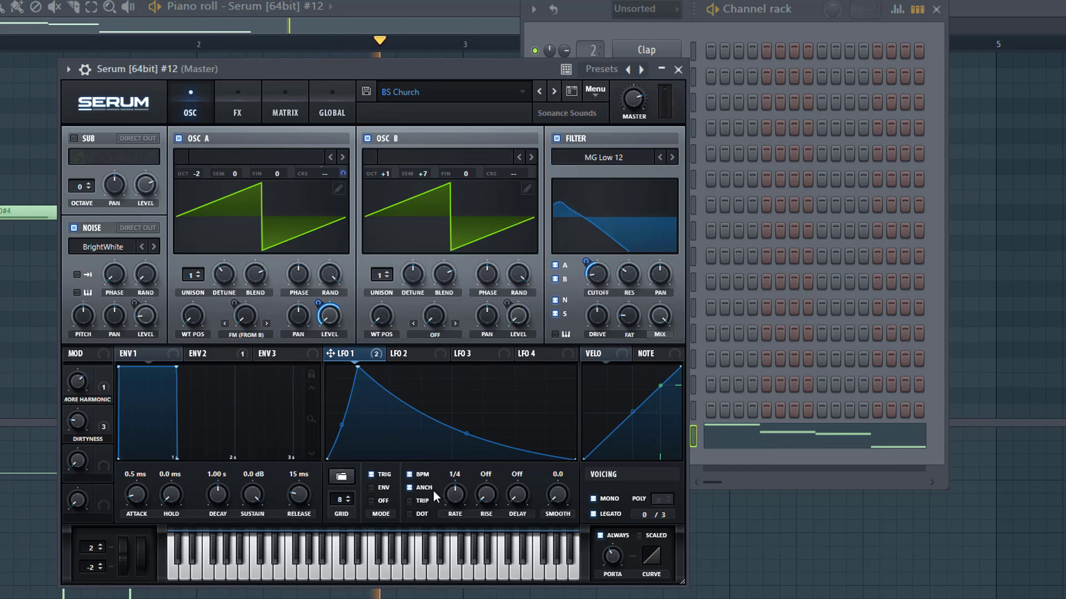
- Set the LFO 1 rate to 1/2 and create an automation clip for that parameter
{"action": "left_click_drag", "start_coordinate": [459, 498], "coordinate": [464, 455]}
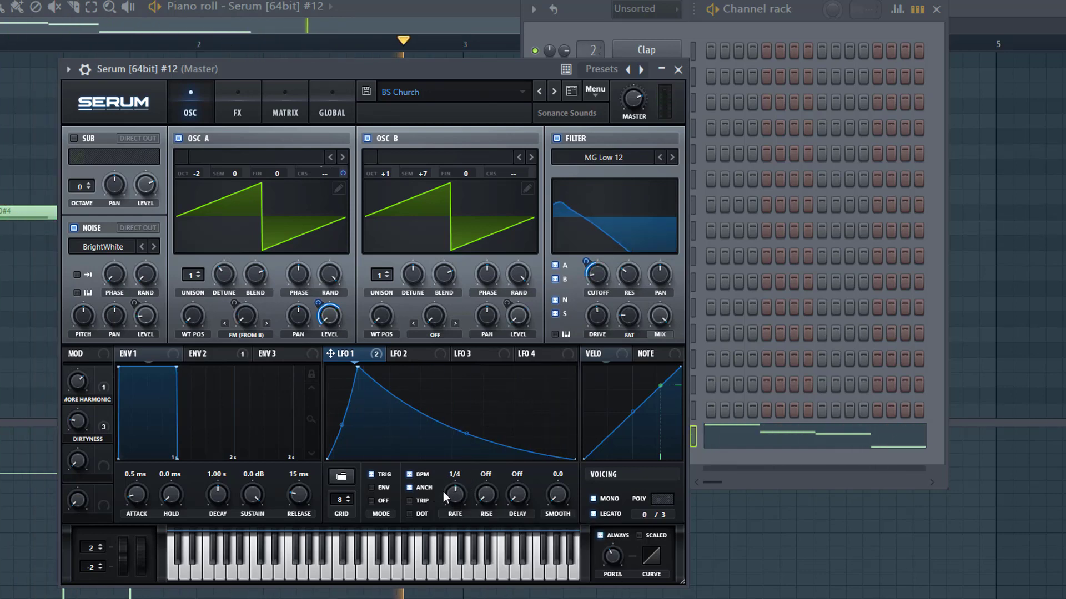
{"action": "left_click_drag", "start_coordinate": [443, 491], "coordinate": [440, 498]}
{"action": "left_click", "coordinate": [169, 15]}
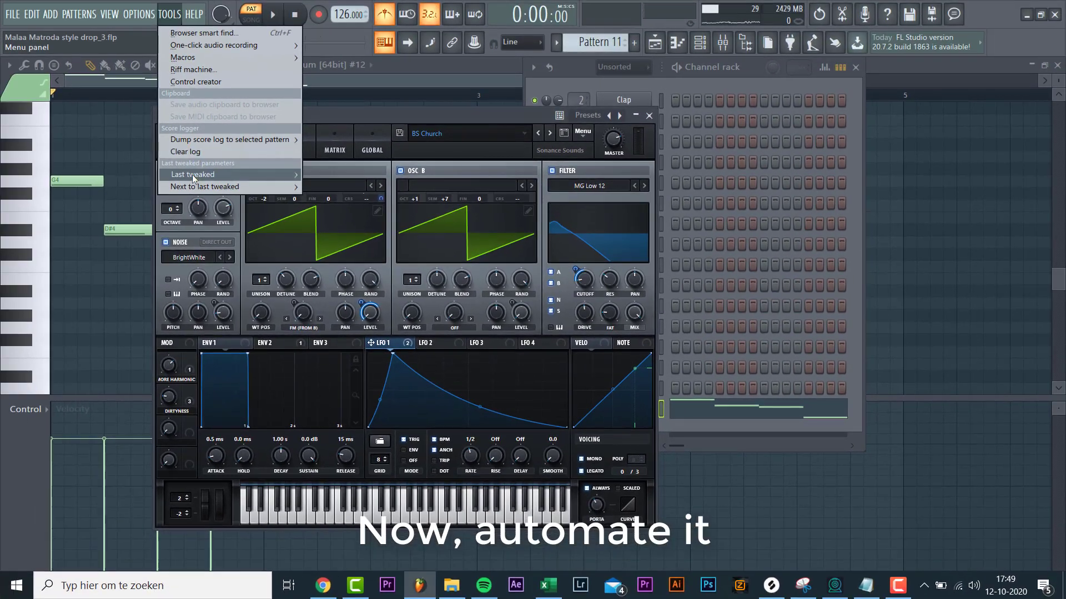
{"action": "mouse_move", "coordinate": [193, 177]}
{"action": "left_click", "coordinate": [344, 249]}
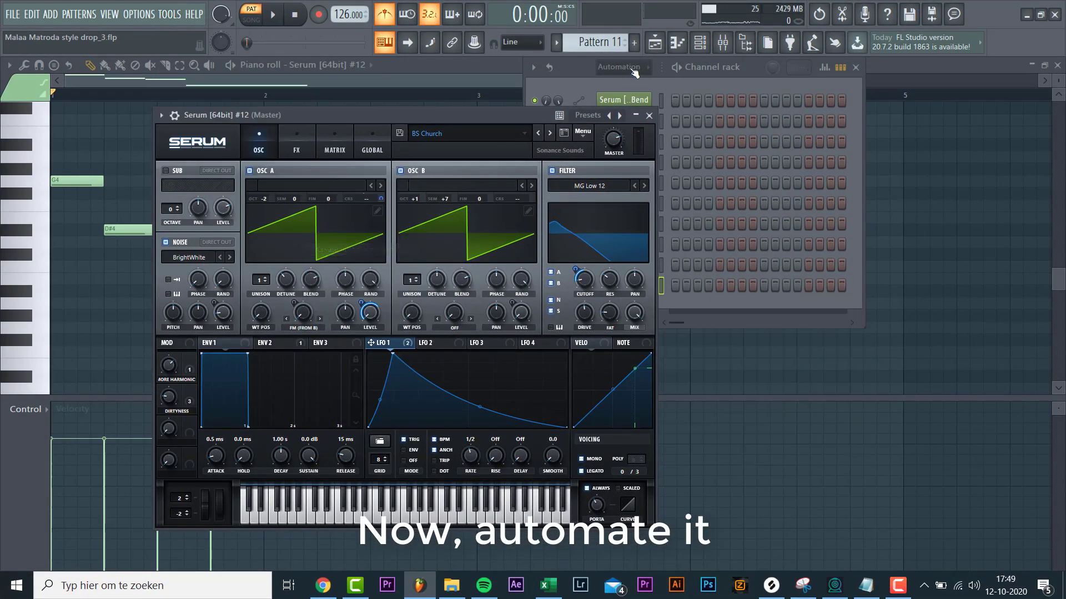
- Place the Serum [64bit] #12 - LFO1 Rate automation clip on Track 11 of the playlist, starting at bar 17
{"action": "left_click", "coordinate": [656, 46]}
{"action": "scroll", "coordinate": [305, 393], "scroll_direction": "down", "scroll_amount": 2}
{"action": "scroll", "coordinate": [305, 392], "scroll_direction": "down", "scroll_amount": 3}
{"action": "left_click", "coordinate": [242, 377]}
{"action": "scroll", "coordinate": [243, 378], "scroll_direction": "up", "scroll_amount": 4}
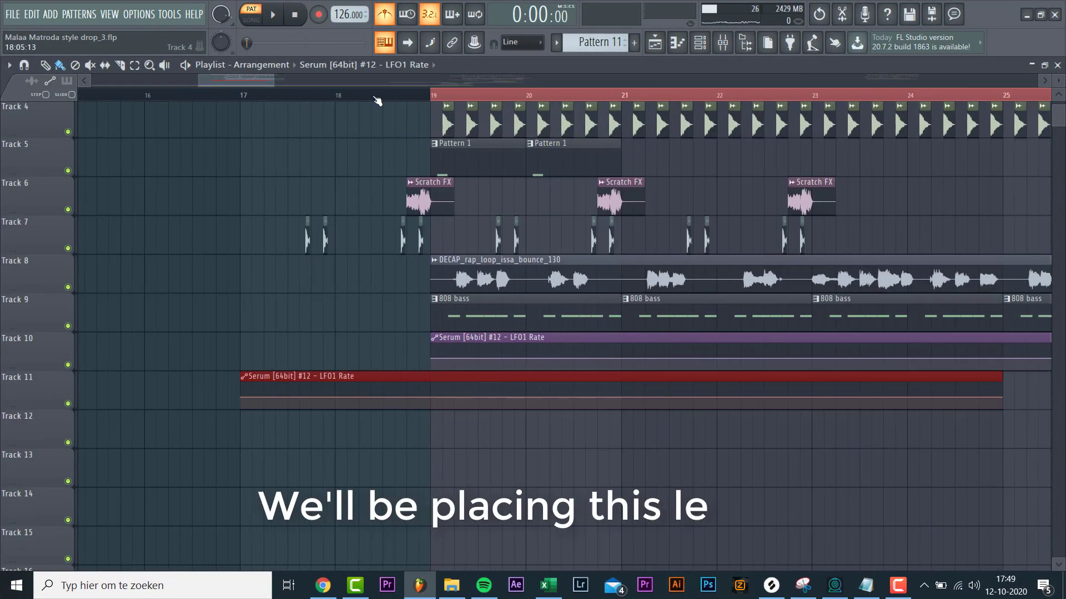
- Place Pattern 11 on Track 12 at bar 17 and set the playlist time selection to bars 17–19
{"action": "right_click", "coordinate": [572, 44]}
{"action": "left_click", "coordinate": [590, 176]}
{"action": "left_click", "coordinate": [247, 429]}
{"action": "scroll", "coordinate": [290, 367], "scroll_direction": "down", "scroll_amount": 3}
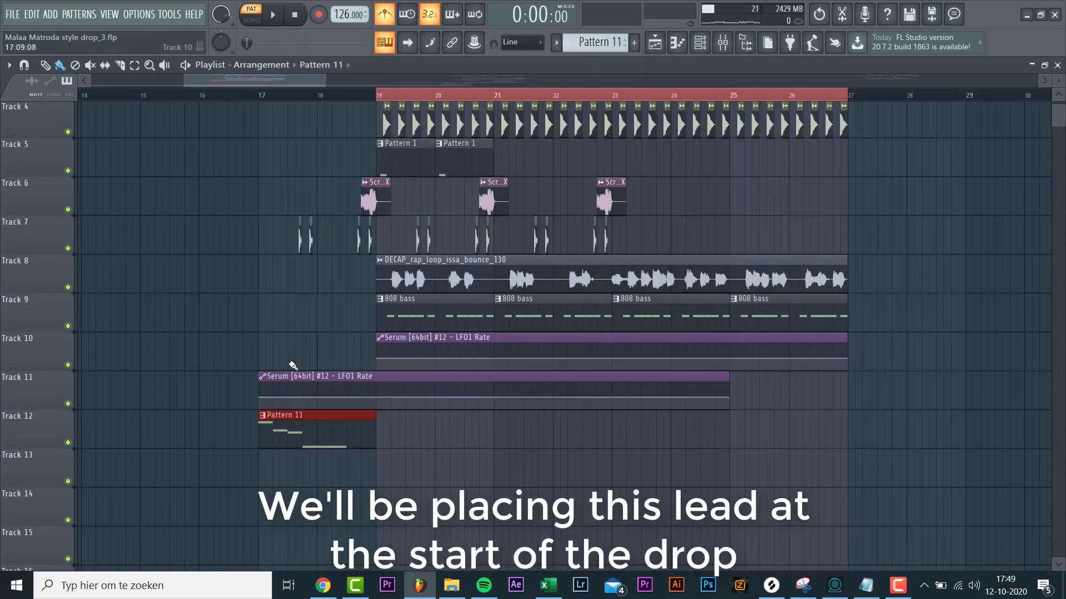
{"action": "left_click_drag", "start_coordinate": [365, 96], "coordinate": [268, 104]}
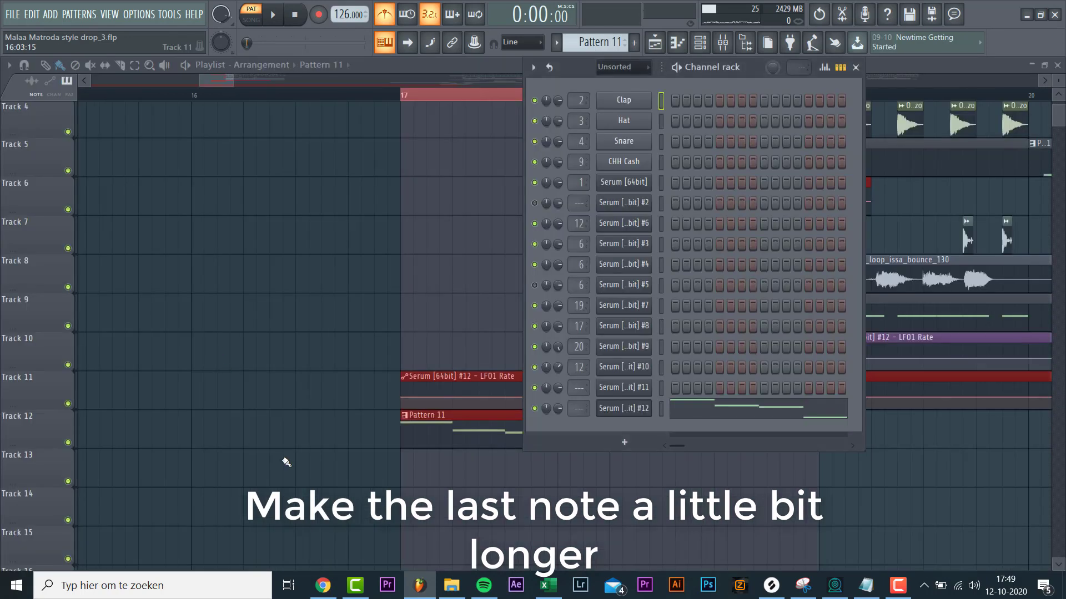
- Shape the Track 11 LFO1 Rate automation to stay flat until bar 18 and curve up to 81% at bar 19, and play it
{"action": "key", "text": "F6"}
{"action": "scroll", "coordinate": [488, 457], "scroll_direction": "right", "scroll_amount": 3}
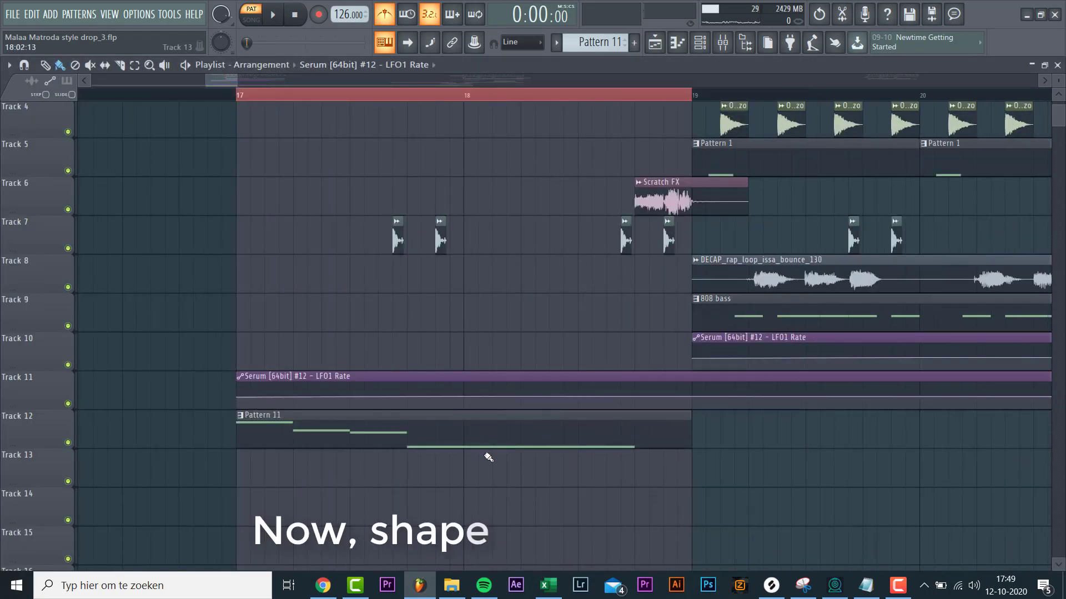
{"action": "right_click", "coordinate": [464, 398]}
{"action": "left_click", "coordinate": [490, 543]}
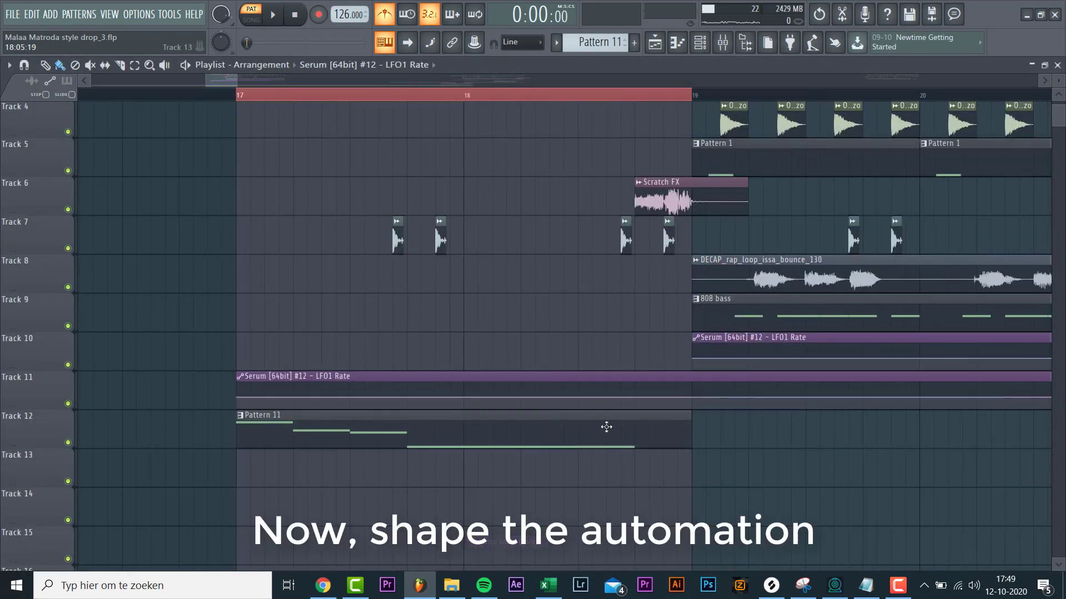
{"action": "left_click_drag", "start_coordinate": [693, 389], "coordinate": [692, 388]}
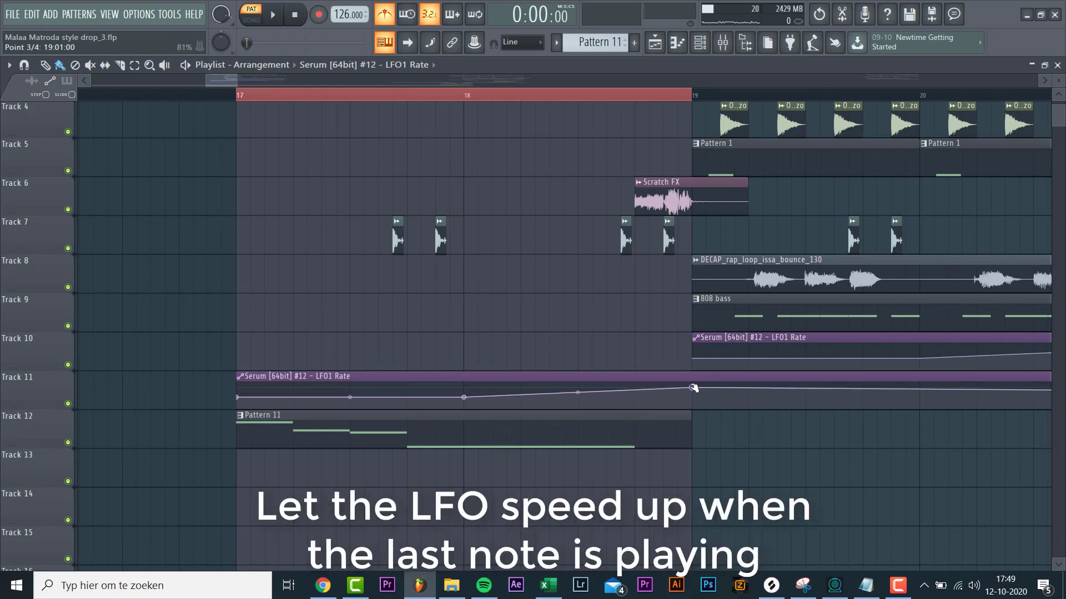
{"action": "scroll", "coordinate": [683, 391], "scroll_direction": "down", "scroll_amount": 1}
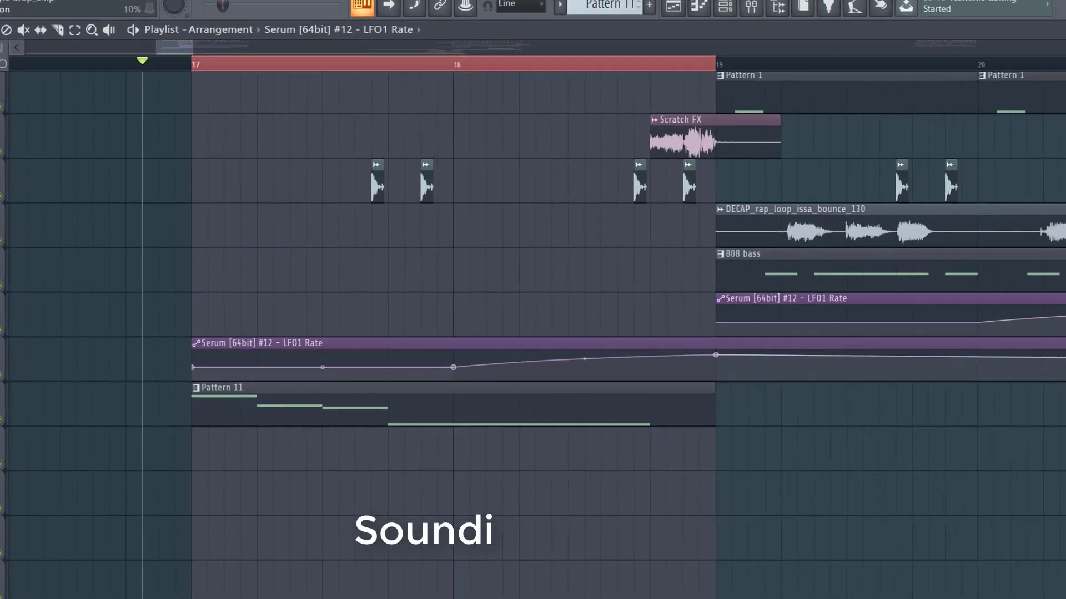
{"action": "key", "text": "space"}
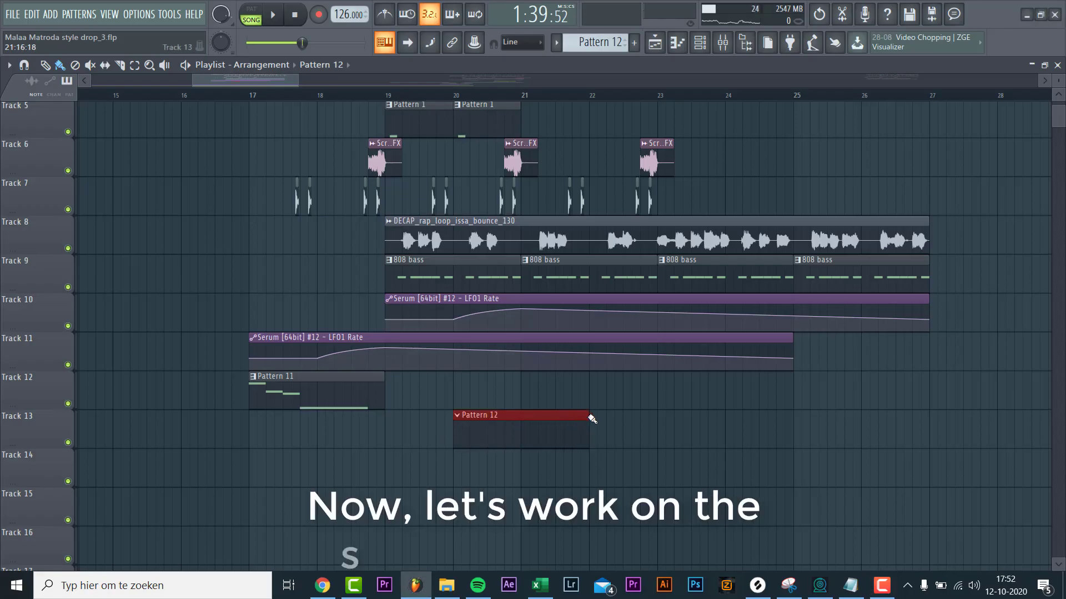
- Add another Serum instance for the second lead and load the LD Hi Lo 1 preset from Sonance Sounds - Bass House Vol. 5
{"action": "left_click", "coordinate": [700, 42]}
{"action": "left_click", "coordinate": [50, 14]}
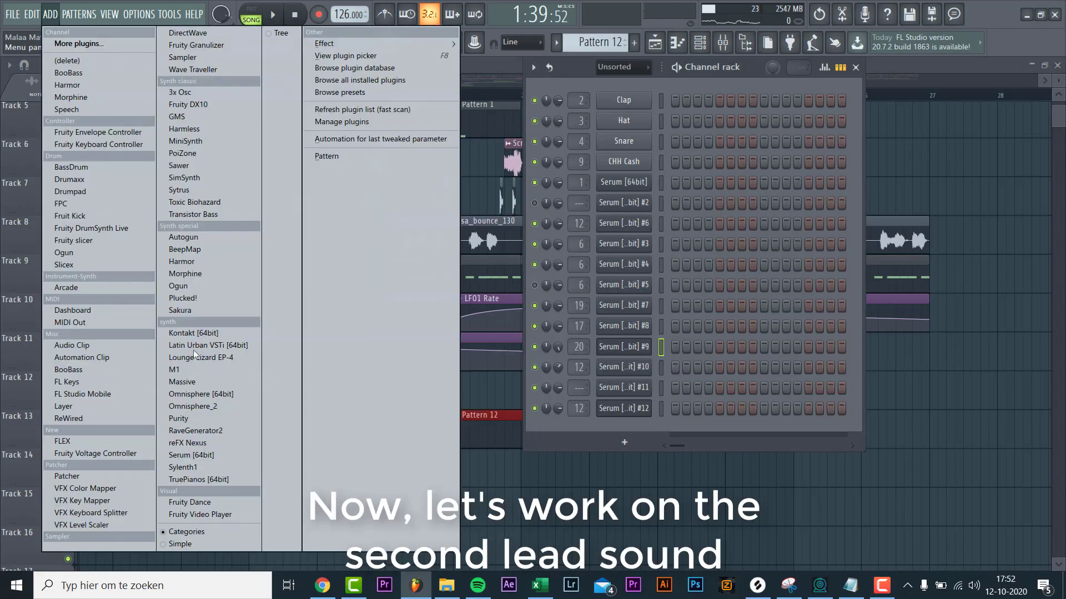
{"action": "left_click", "coordinate": [196, 454]}
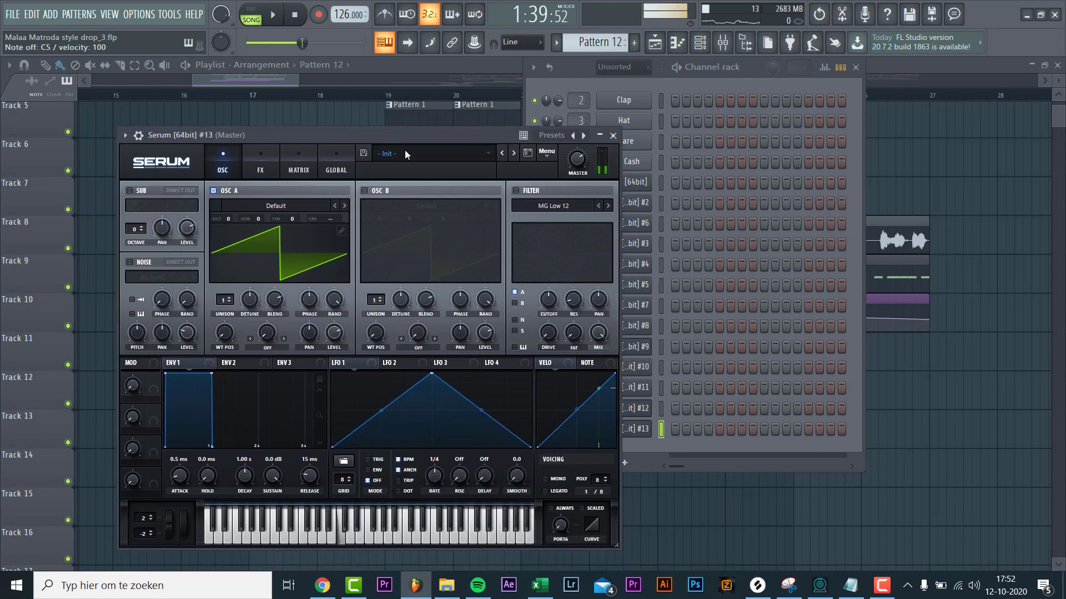
{"action": "left_click", "coordinate": [405, 150]}
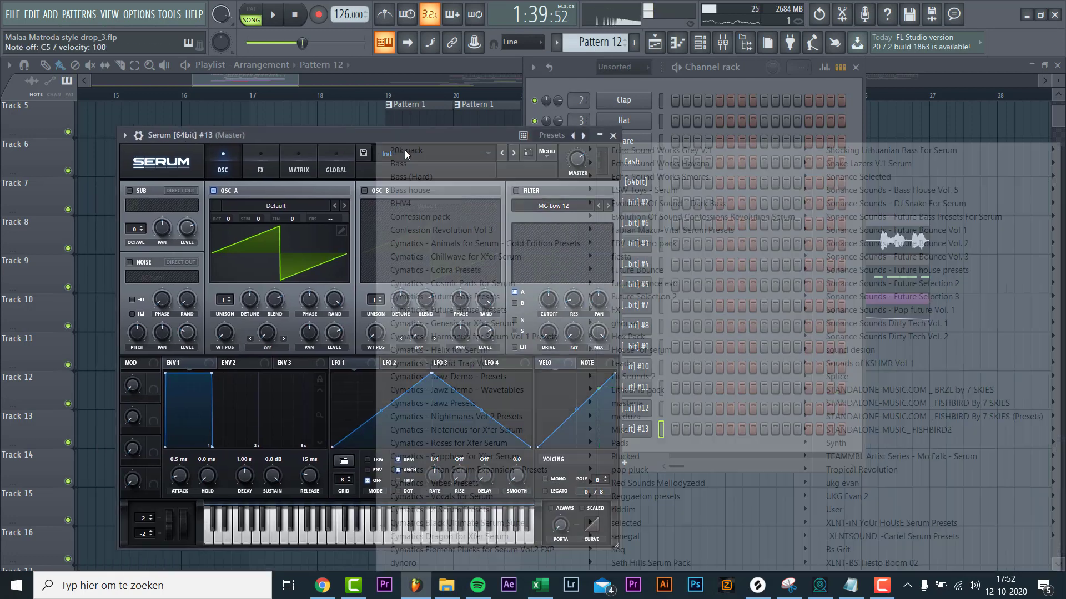
{"action": "mouse_move", "coordinate": [888, 190]}
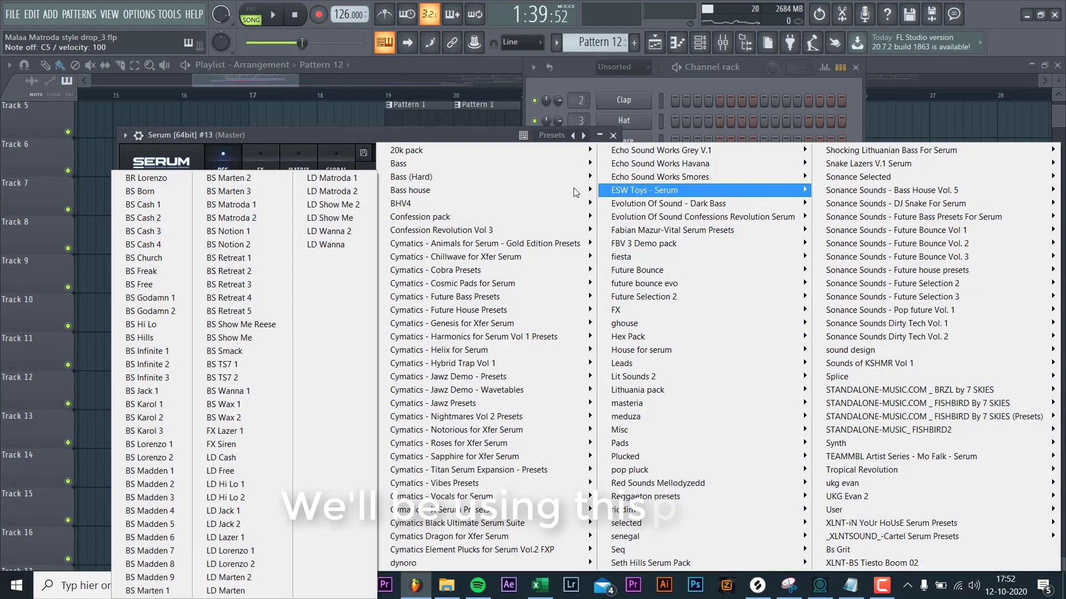
{"action": "left_click", "coordinate": [244, 484]}
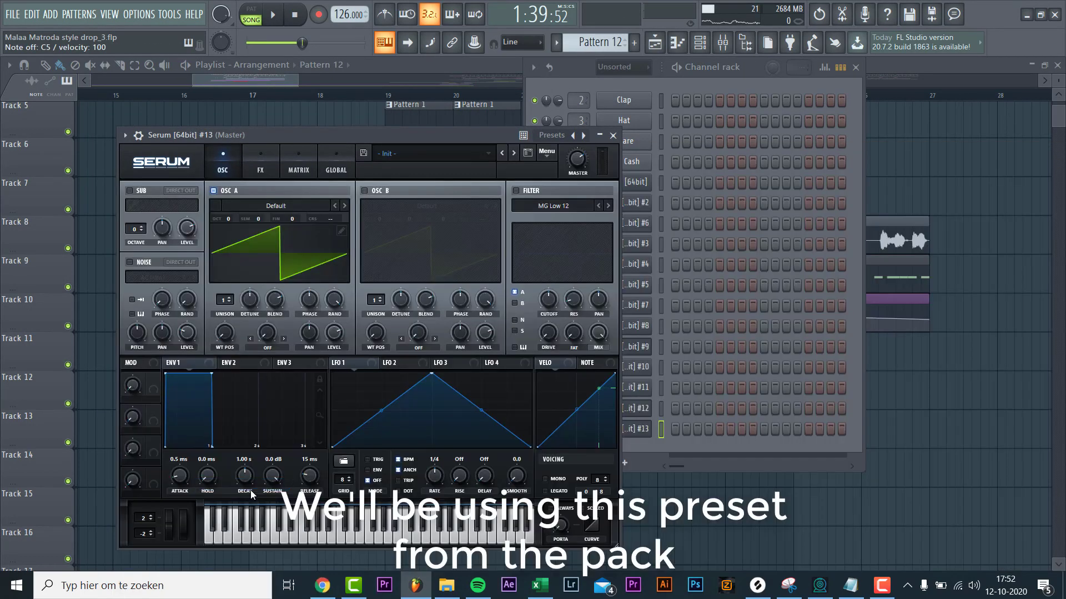
- Write the second lead melody in the piano roll with half-bar D#5 and D5 notes and a one-bar G4, and play it
{"action": "right_click", "coordinate": [637, 430]}
{"action": "left_click", "coordinate": [683, 413]}
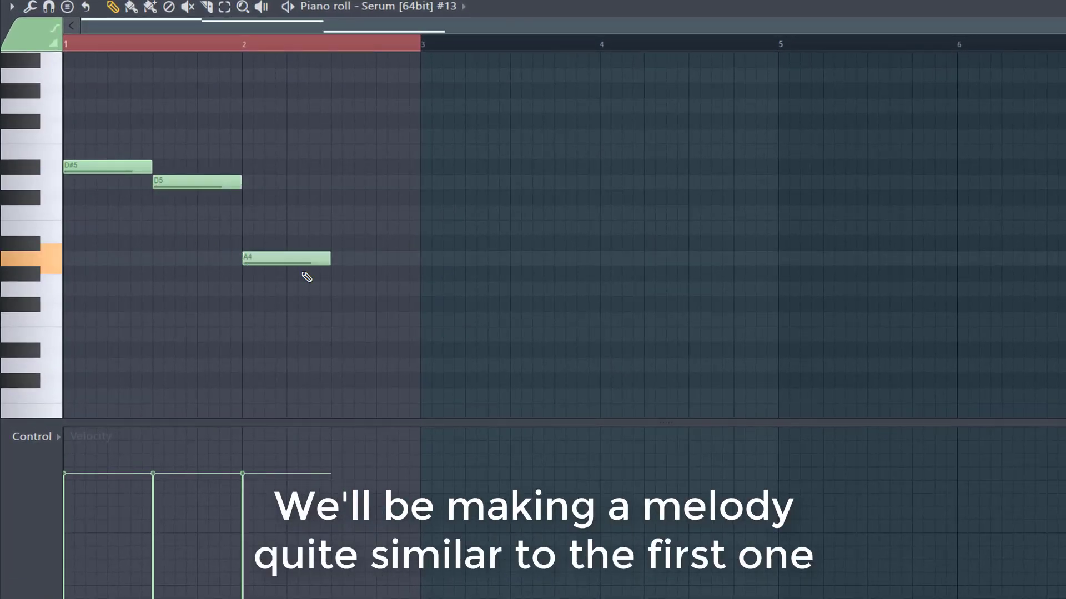
{"action": "left_click_drag", "start_coordinate": [293, 221], "coordinate": [298, 294]}
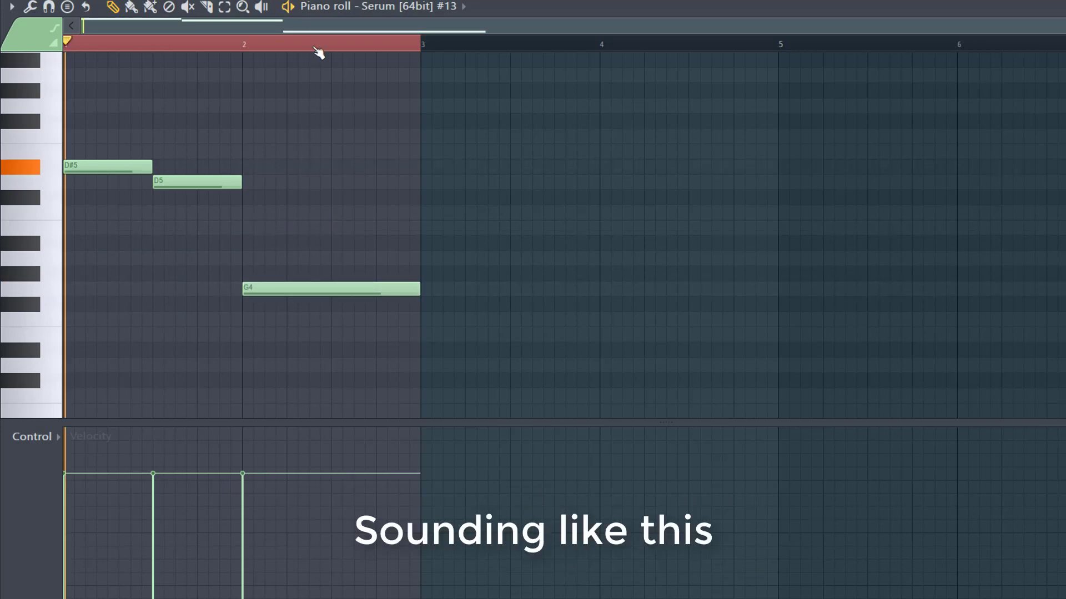
{"action": "key", "text": "space"}
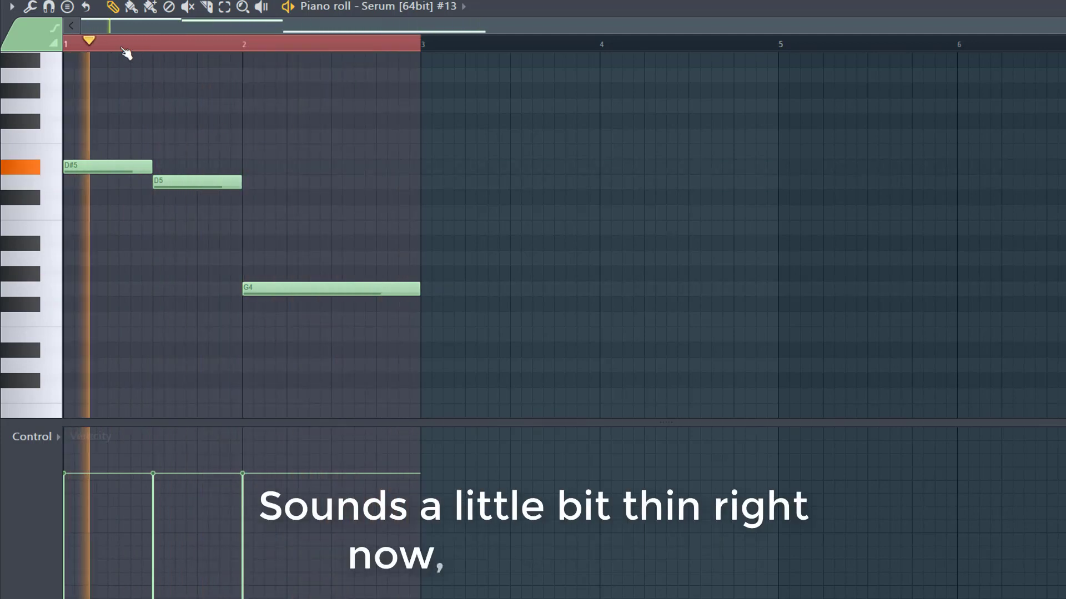
{"action": "key", "text": "space"}
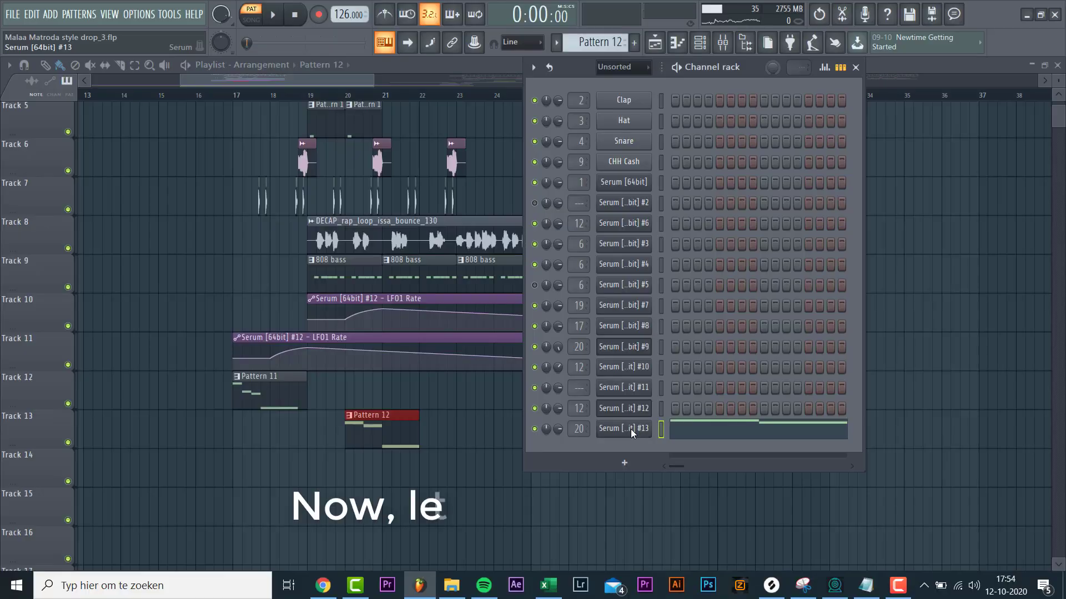
- Move the pitch bend wheel of Serum [64bit] #13 during playback and create an automation clip for Pitch Bend
{"action": "left_click", "coordinate": [630, 429]}
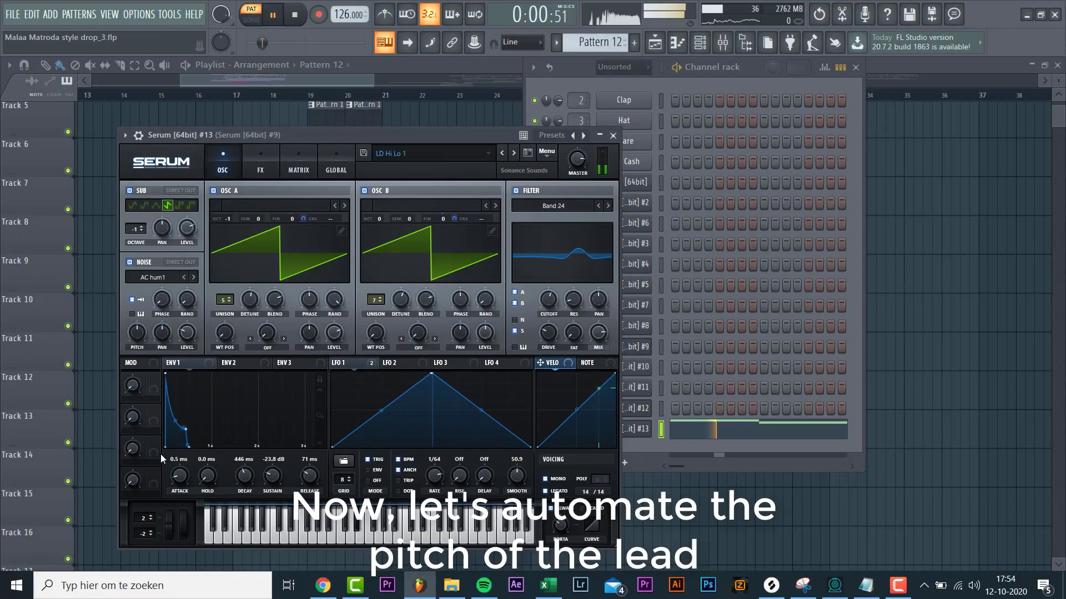
{"action": "left_click_drag", "start_coordinate": [165, 514], "coordinate": [169, 539]}
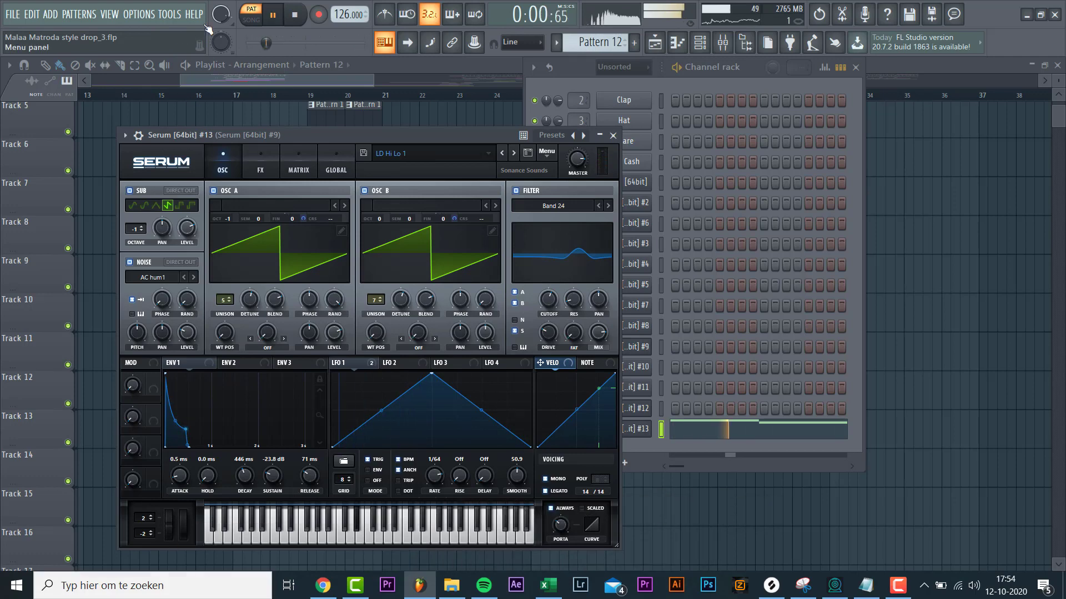
{"action": "key", "text": "space"}
{"action": "left_click", "coordinate": [169, 14]}
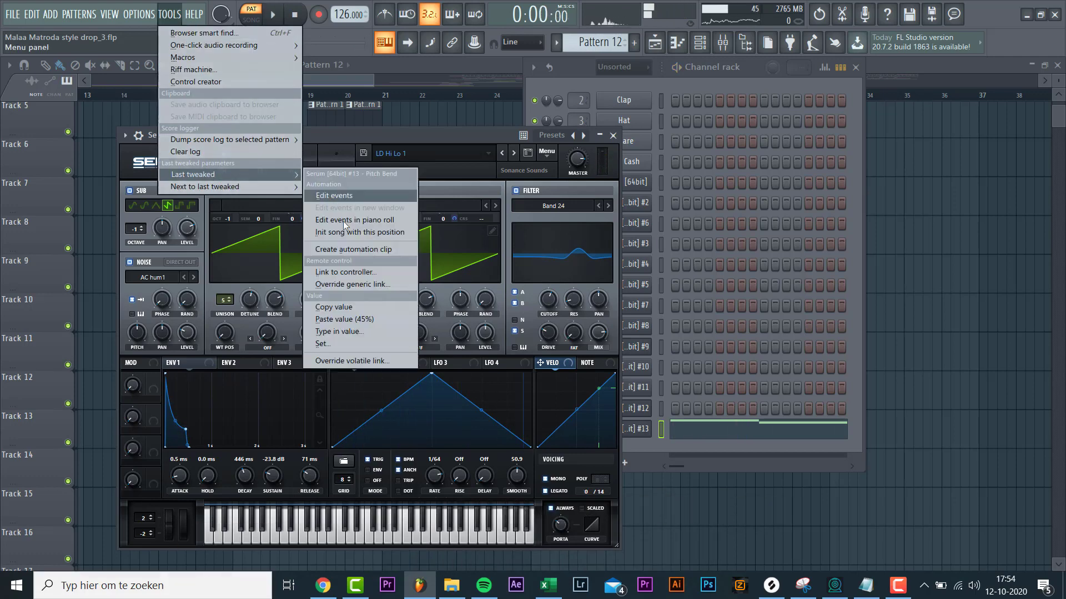
{"action": "left_click", "coordinate": [333, 250]}
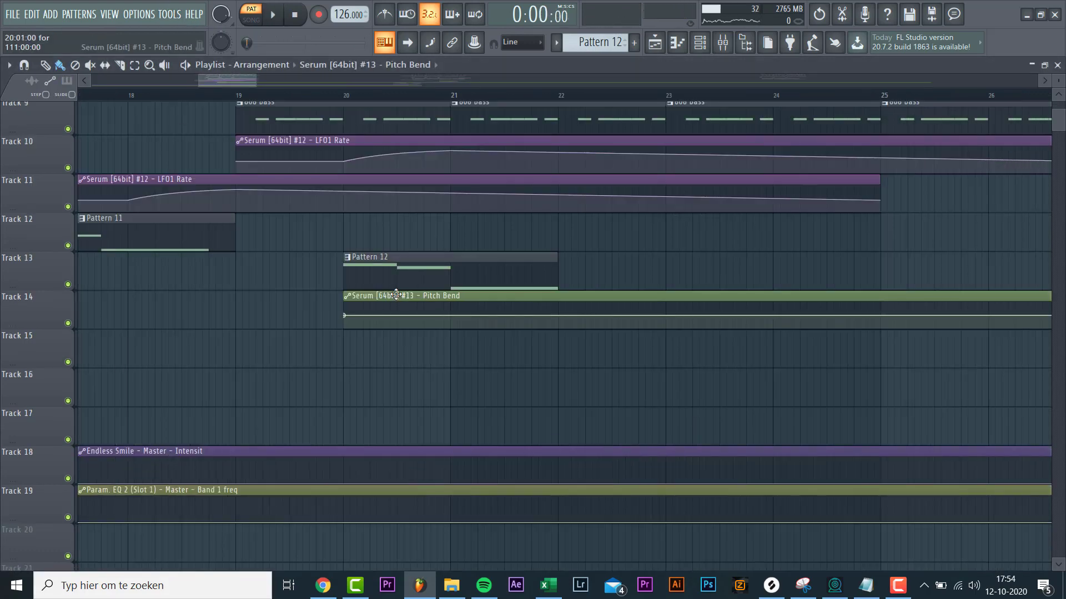
- Extend the lead's G4 note to just past bar 4 and curve the Pitch Bend automation from bar 22 down to 0% just past bar 23
{"action": "scroll", "coordinate": [484, 297], "scroll_direction": "right", "scroll_amount": 3}
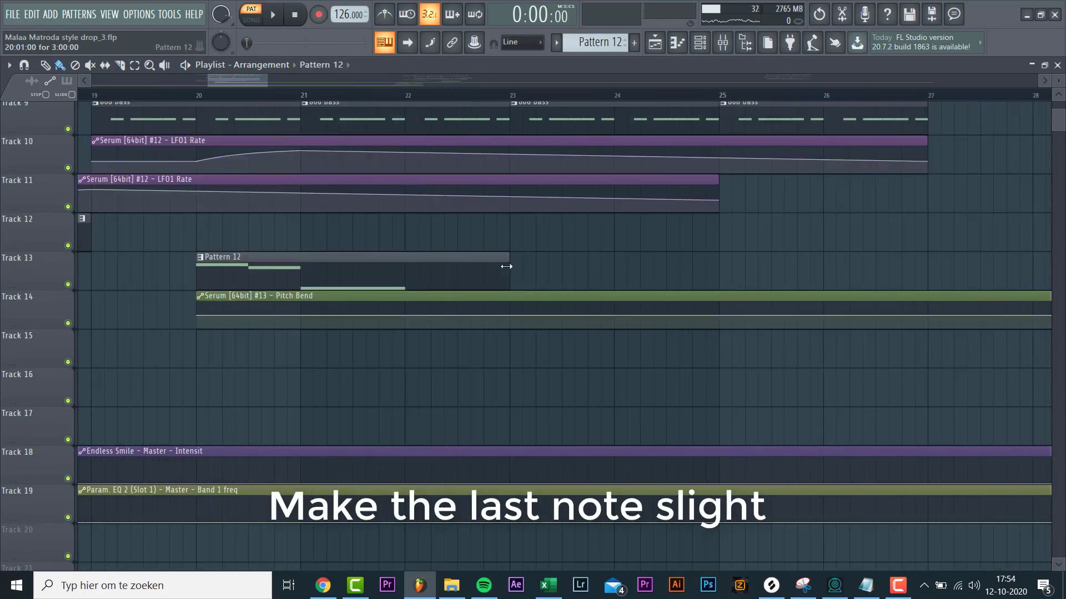
{"action": "double_click", "coordinate": [469, 269]}
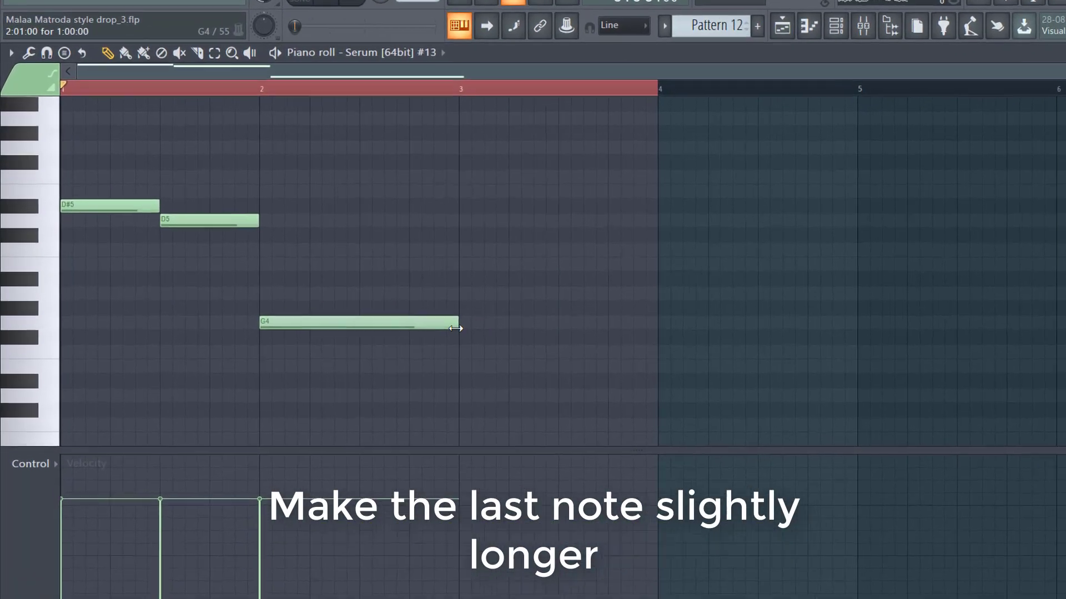
{"action": "left_click_drag", "start_coordinate": [387, 293], "coordinate": [554, 289]}
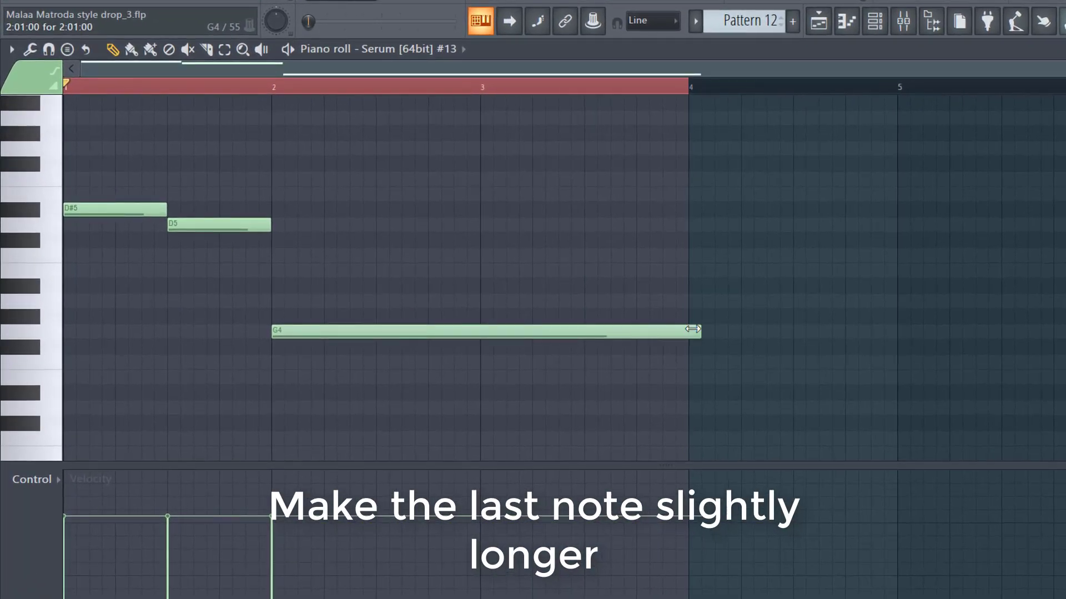
{"action": "left_click", "coordinate": [813, 21]}
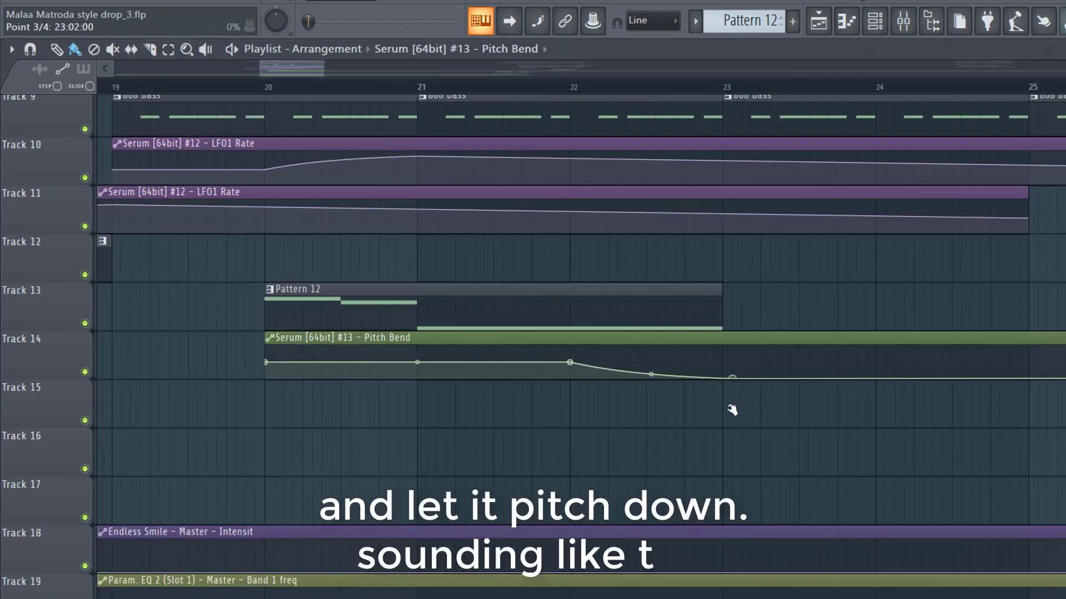
{"action": "key", "text": "space"}
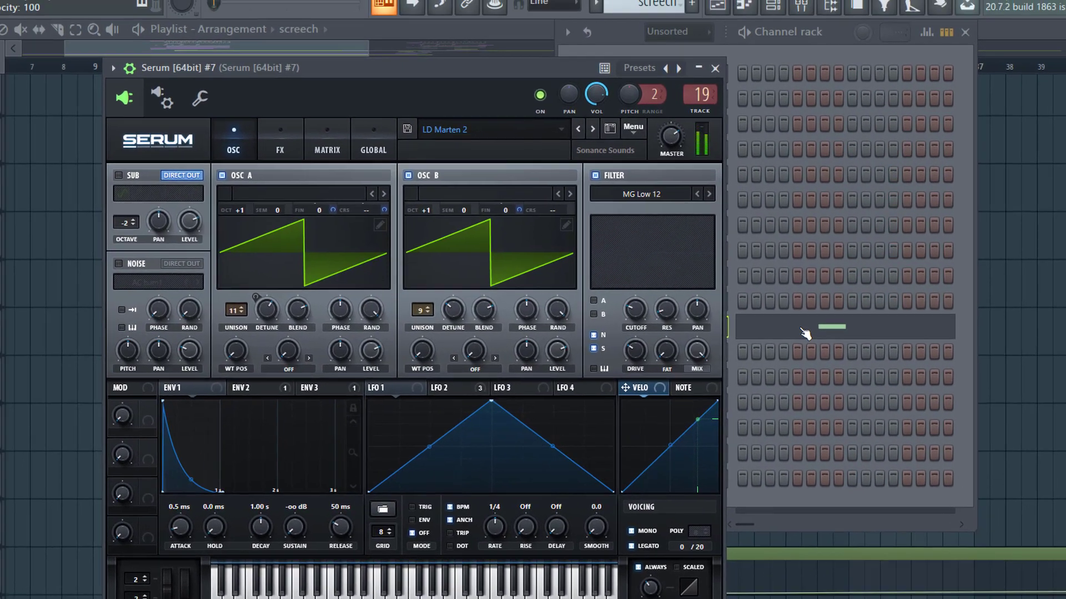
- Inspect the screech pattern's note in the Serum [64bit] #7 piano roll during playback and return to the playlist
{"action": "left_click", "coordinate": [771, 311]}
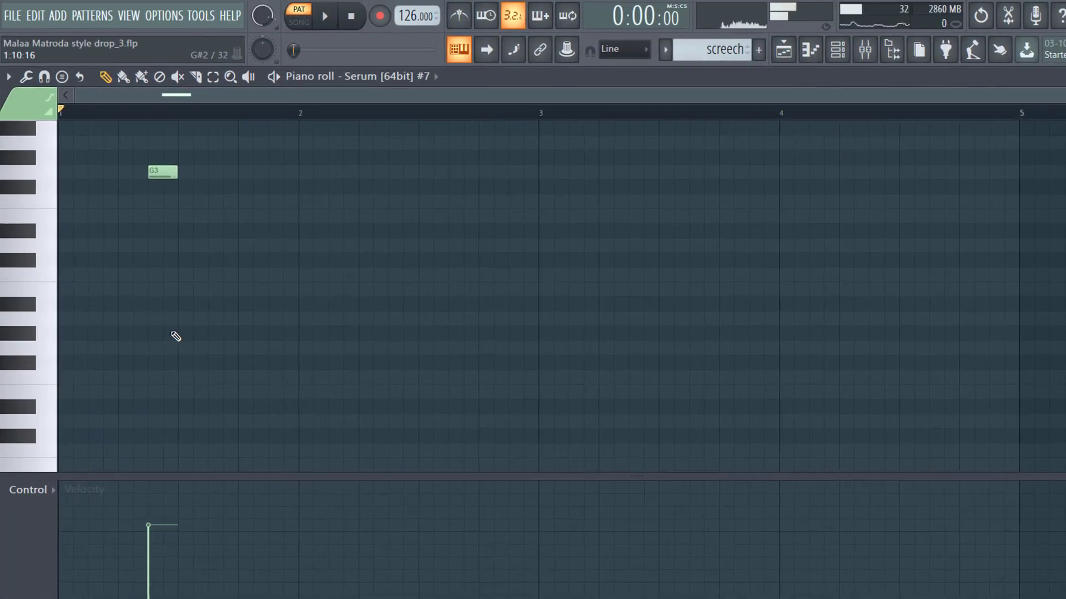
{"action": "scroll", "coordinate": [166, 333], "scroll_direction": "up", "scroll_amount": 2}
{"action": "scroll", "coordinate": [131, 327], "scroll_direction": "up", "scroll_amount": 1}
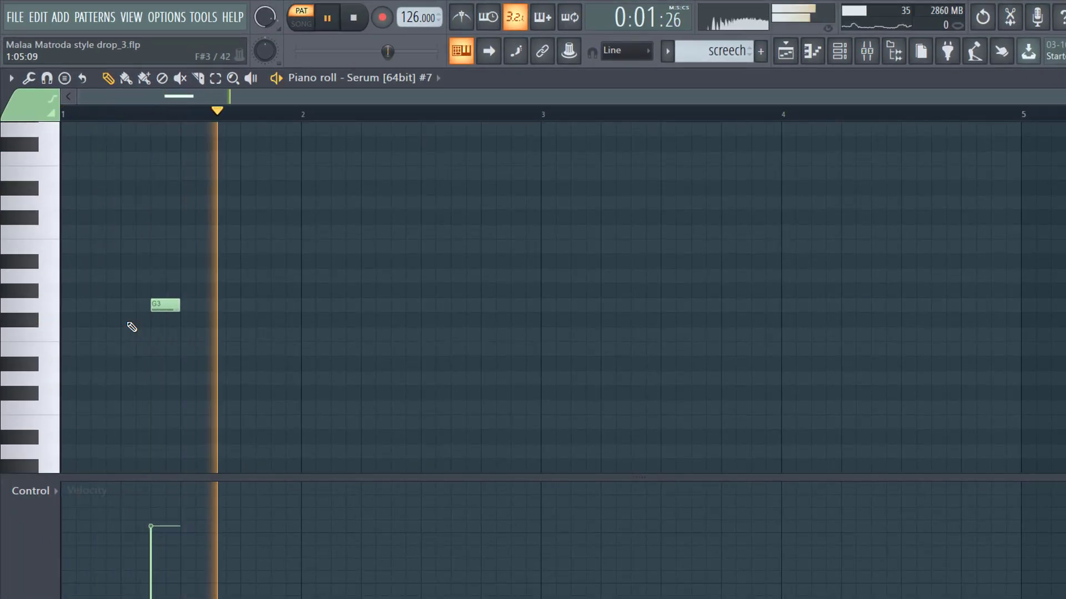
{"action": "left_click", "coordinate": [785, 52]}
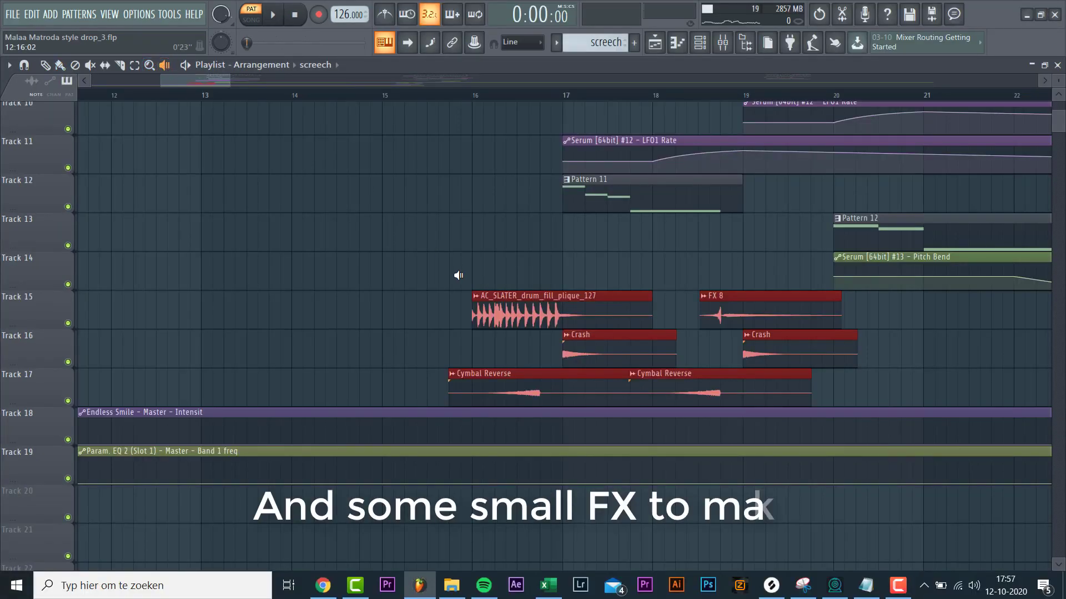
- Audition the transition effects on Tracks 15–17 one by one: drum fill, Cymbal Reverse, Crash and FX 8
{"action": "left_click", "coordinate": [476, 315]}
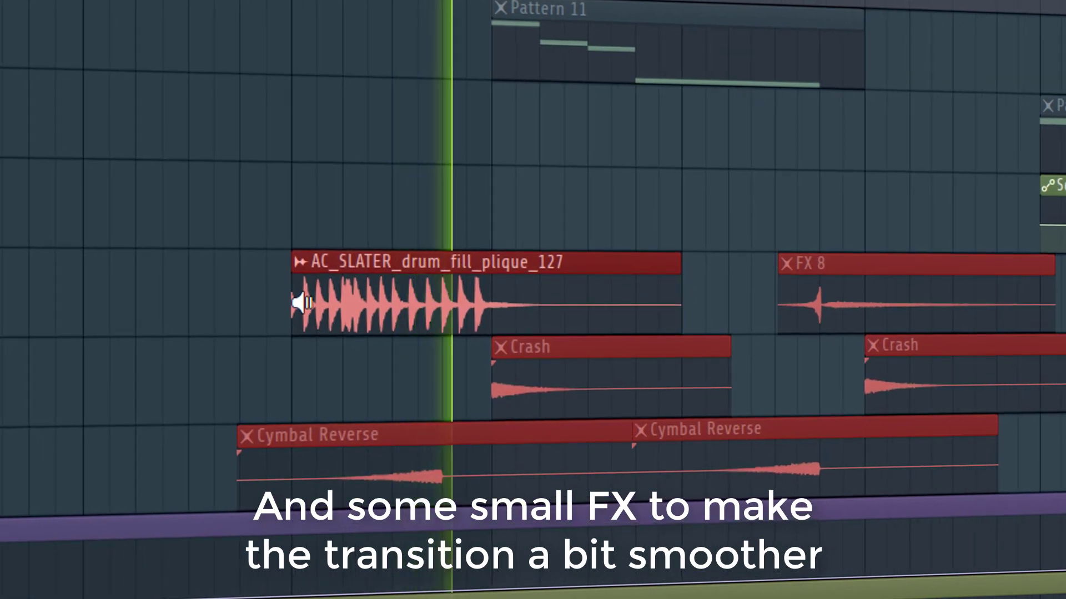
{"action": "left_click", "coordinate": [382, 477]}
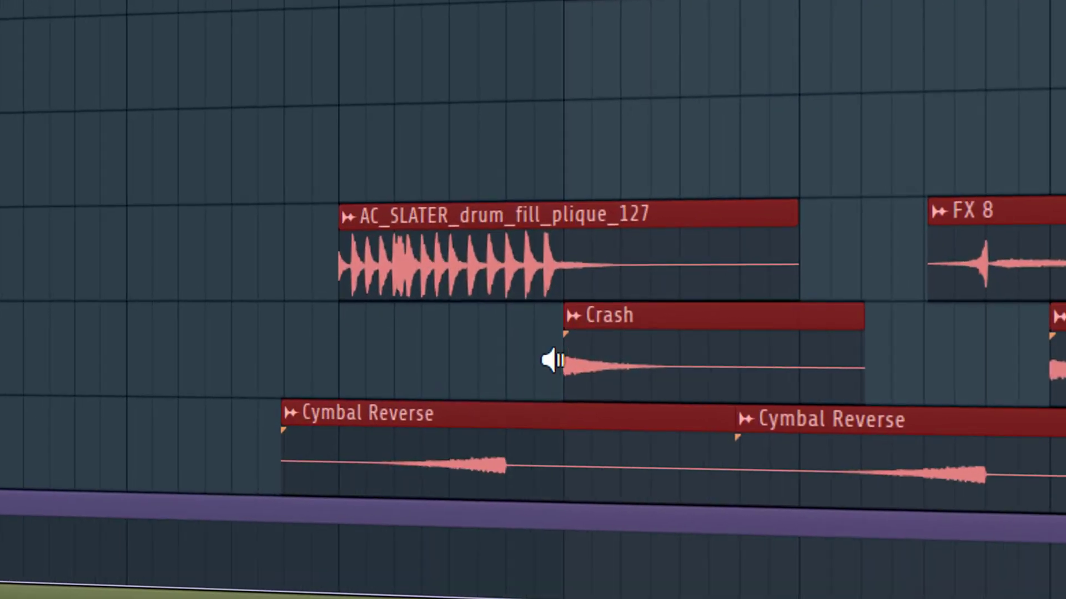
{"action": "left_click", "coordinate": [562, 353]}
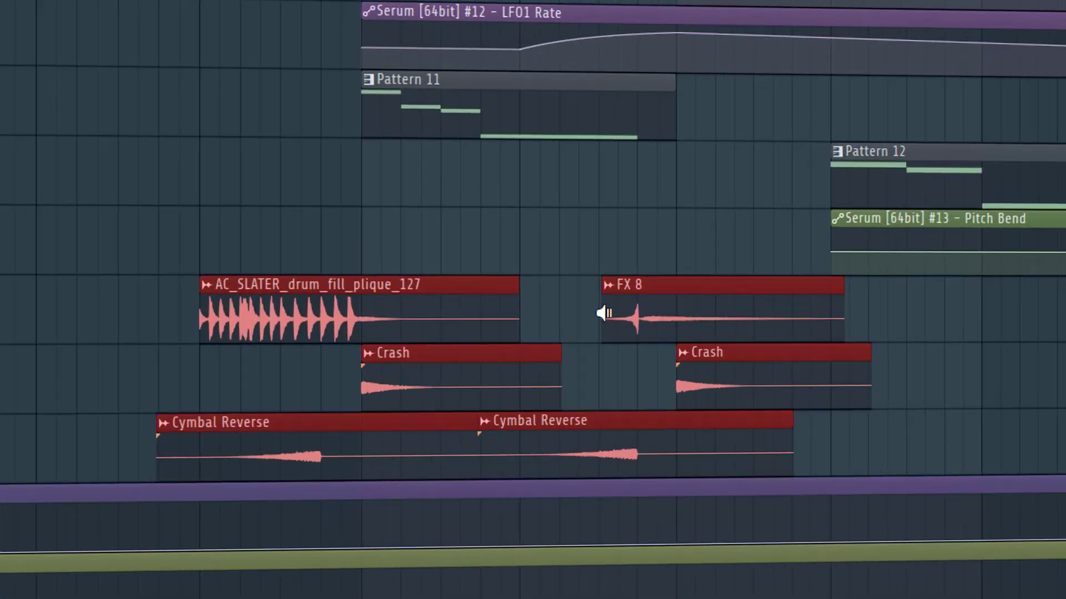
{"action": "left_click", "coordinate": [603, 314]}
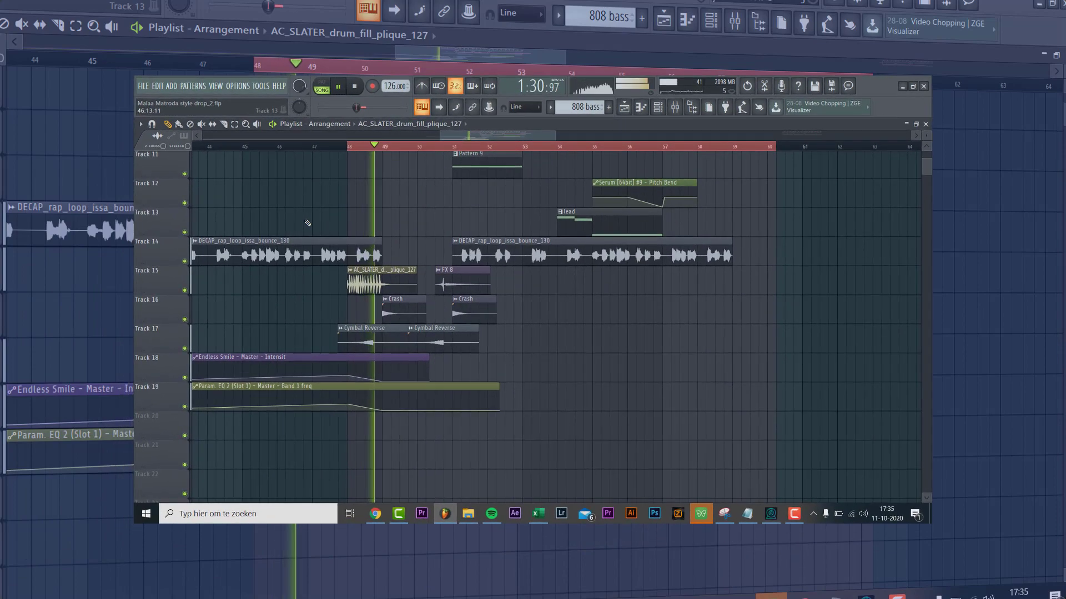
- Review all tracks of the drop arrangement from bar 48 onward while the song plays
{"action": "scroll", "coordinate": [299, 238], "scroll_direction": "up", "scroll_amount": 3}
{"action": "scroll", "coordinate": [306, 212], "scroll_direction": "up", "scroll_amount": 4}
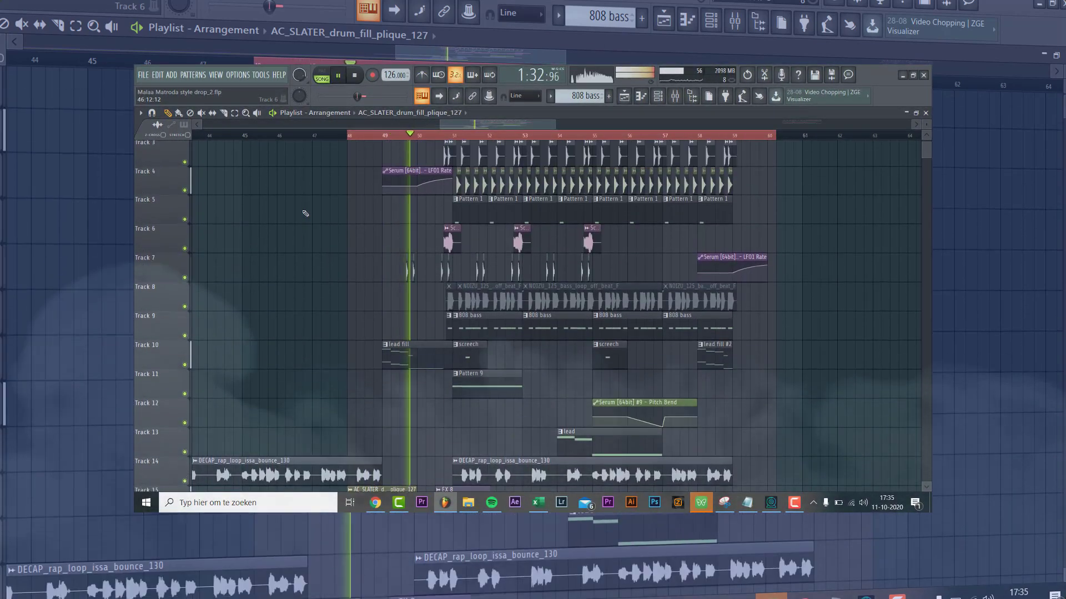
{"action": "scroll", "coordinate": [304, 225], "scroll_direction": "down", "scroll_amount": 1}
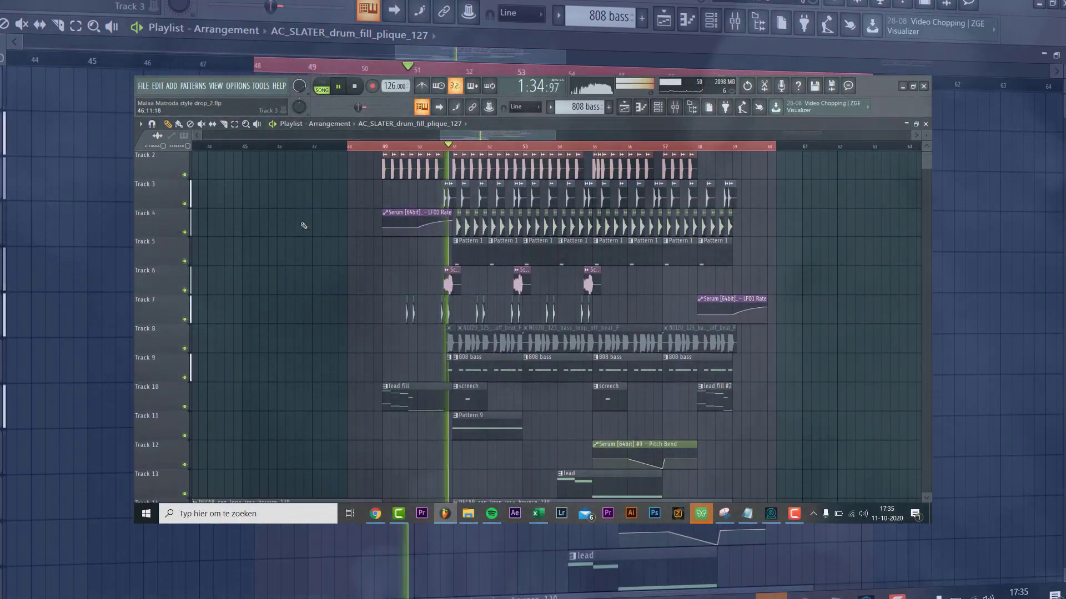
{"action": "scroll", "coordinate": [303, 225], "scroll_direction": "up", "scroll_amount": 1}
{"action": "scroll", "coordinate": [304, 225], "scroll_direction": "down", "scroll_amount": 1}
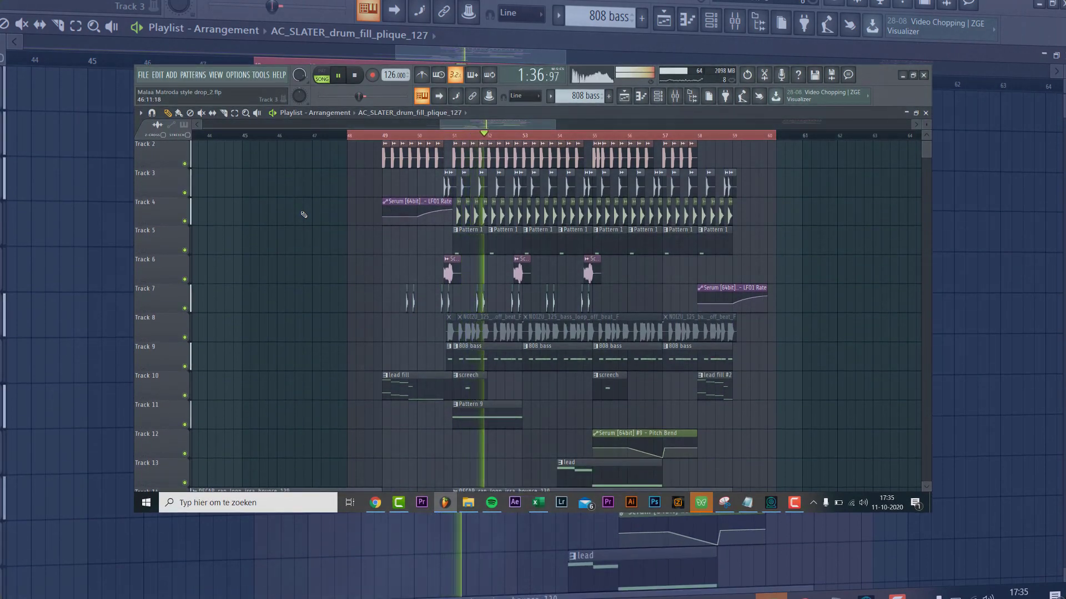
{"action": "scroll", "coordinate": [302, 225], "scroll_direction": "down", "scroll_amount": 1}
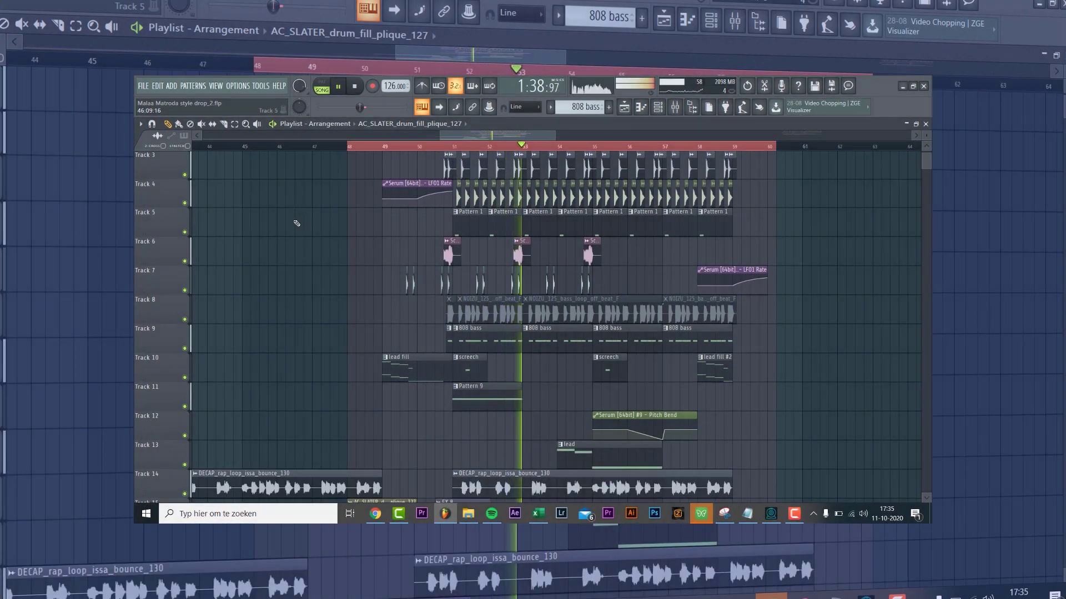
{"action": "scroll", "coordinate": [292, 161], "scroll_direction": "down", "scroll_amount": 2}
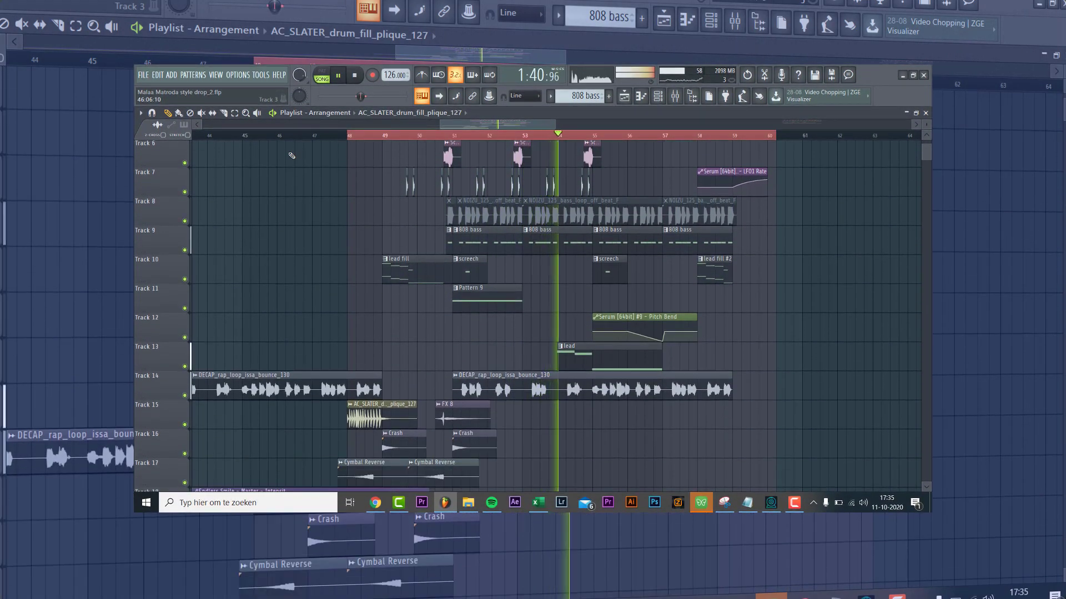
{"action": "scroll", "coordinate": [290, 176], "scroll_direction": "up", "scroll_amount": 1}
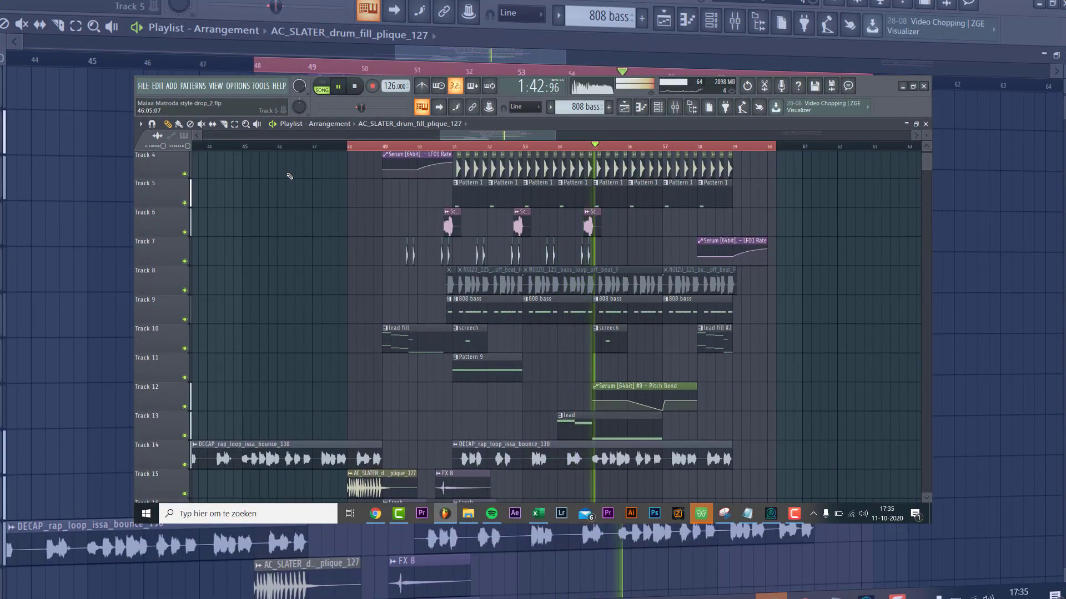
{"action": "scroll", "coordinate": [290, 169], "scroll_direction": "up", "scroll_amount": 1}
{"action": "scroll", "coordinate": [290, 165], "scroll_direction": "up", "scroll_amount": 2}
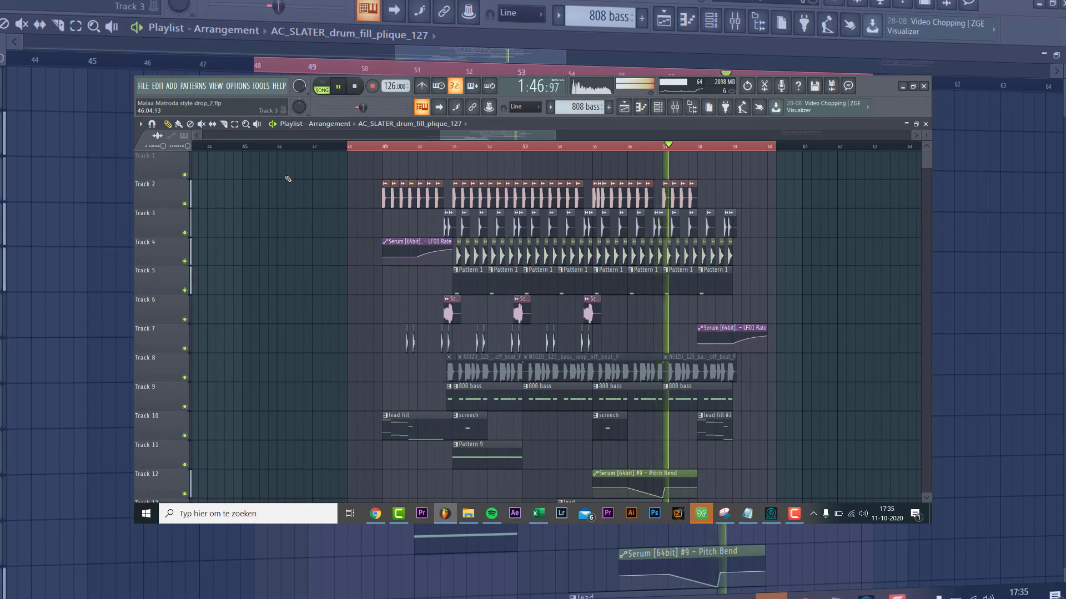
{"action": "scroll", "coordinate": [288, 179], "scroll_direction": "down", "scroll_amount": 3}
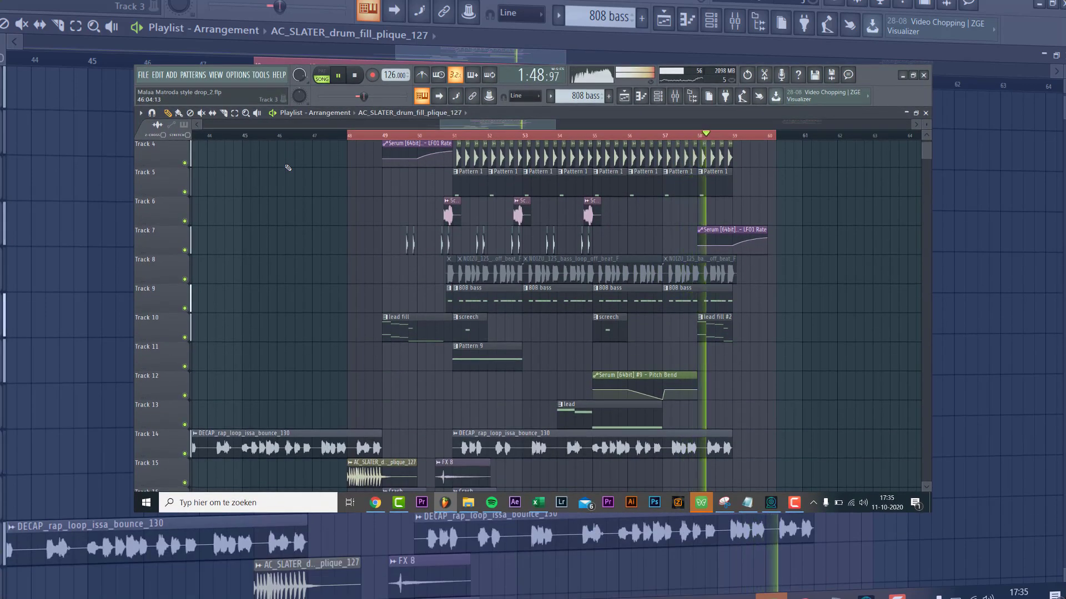